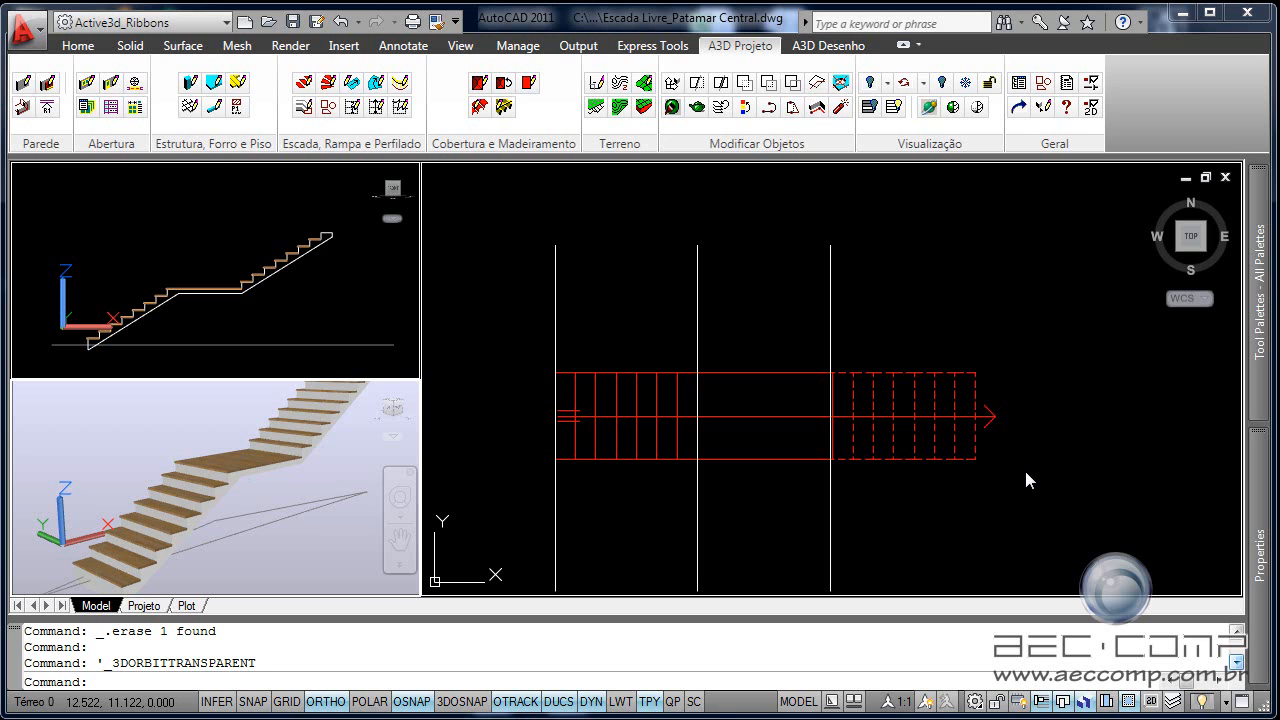
Examine the existing landing stair and its three guide lines in the plan and in the Corte AA section.
left_click(666, 540)
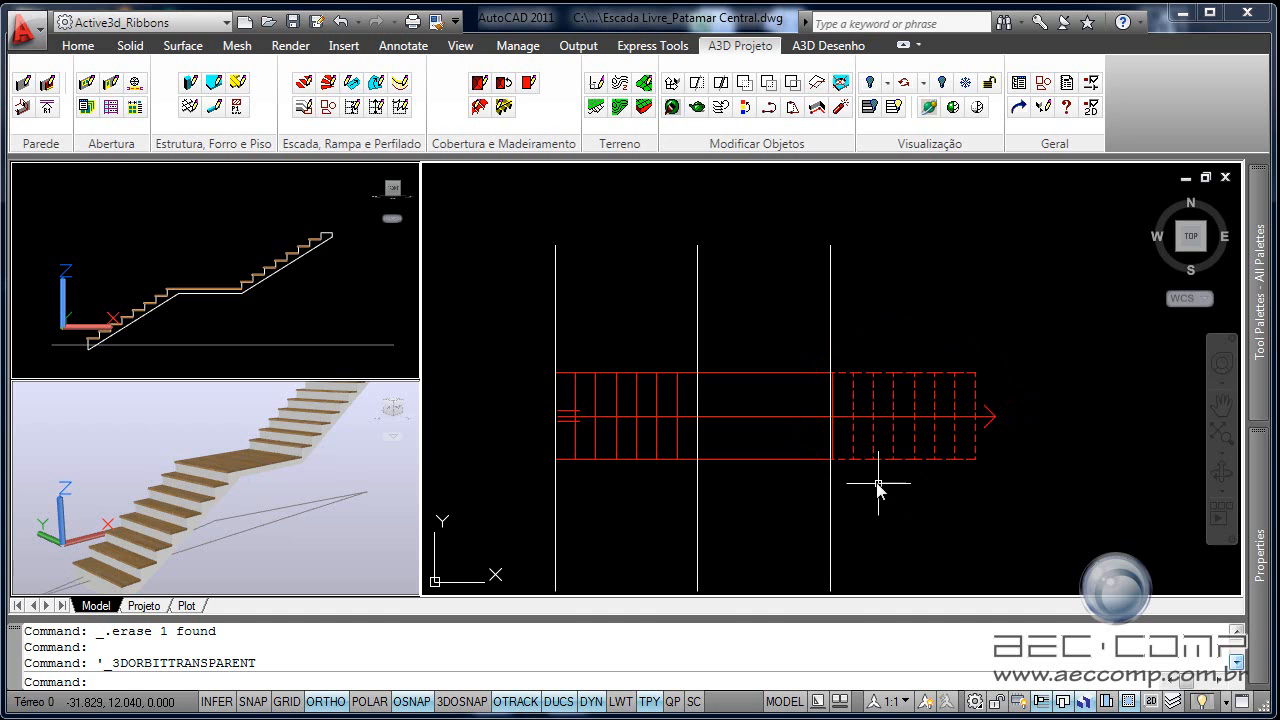
scroll(876, 488, "down", 1)
scroll(910, 512, "up", 1)
middle_click_drag(914, 520, 900, 458)
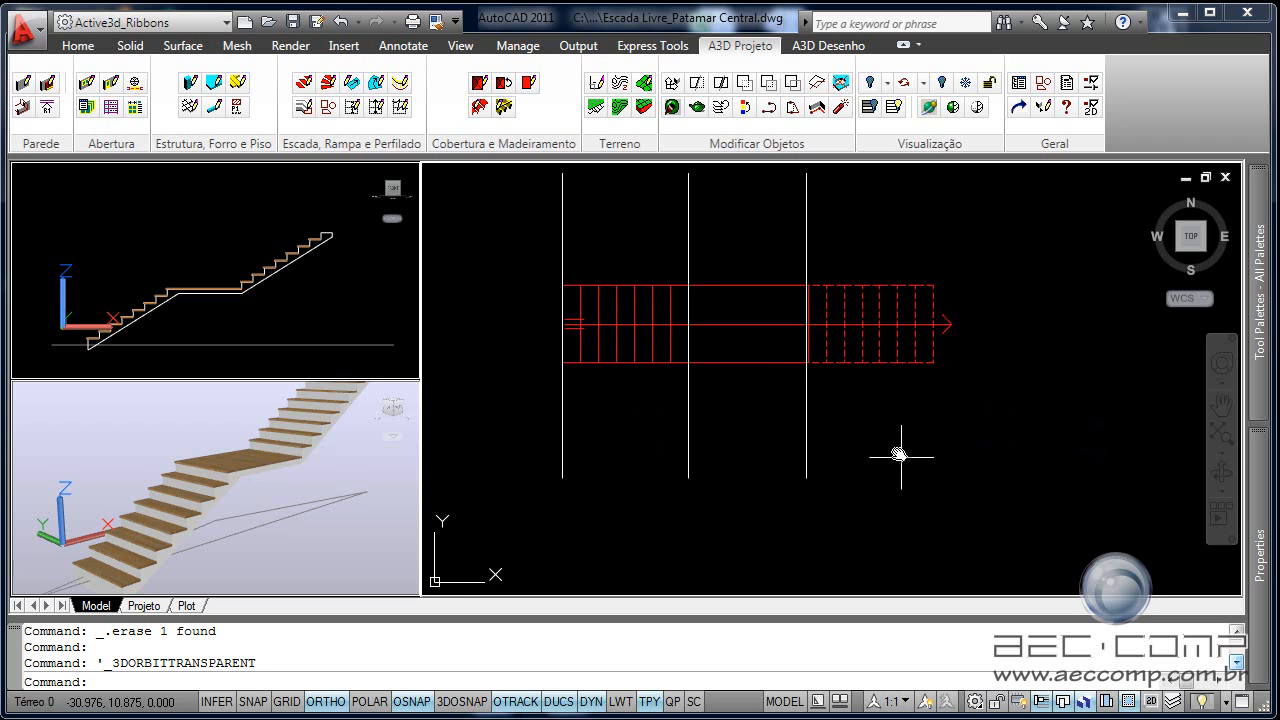
scroll(900, 458, "down", 2)
scroll(894, 318, "down", 4)
middle_click_drag(884, 266, 886, 577)
scroll(888, 579, "down", 2)
scroll(752, 317, "up", 3)
scroll(750, 418, "up", 3)
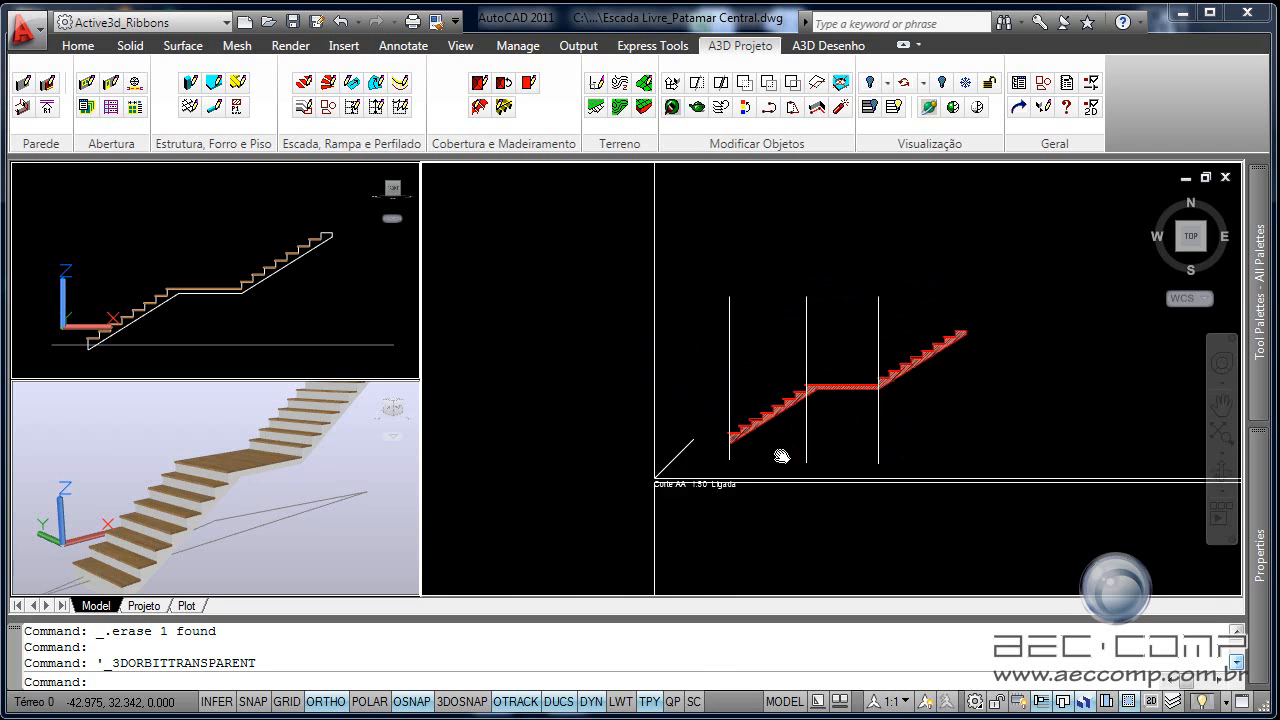
scroll(780, 453, "up", 3)
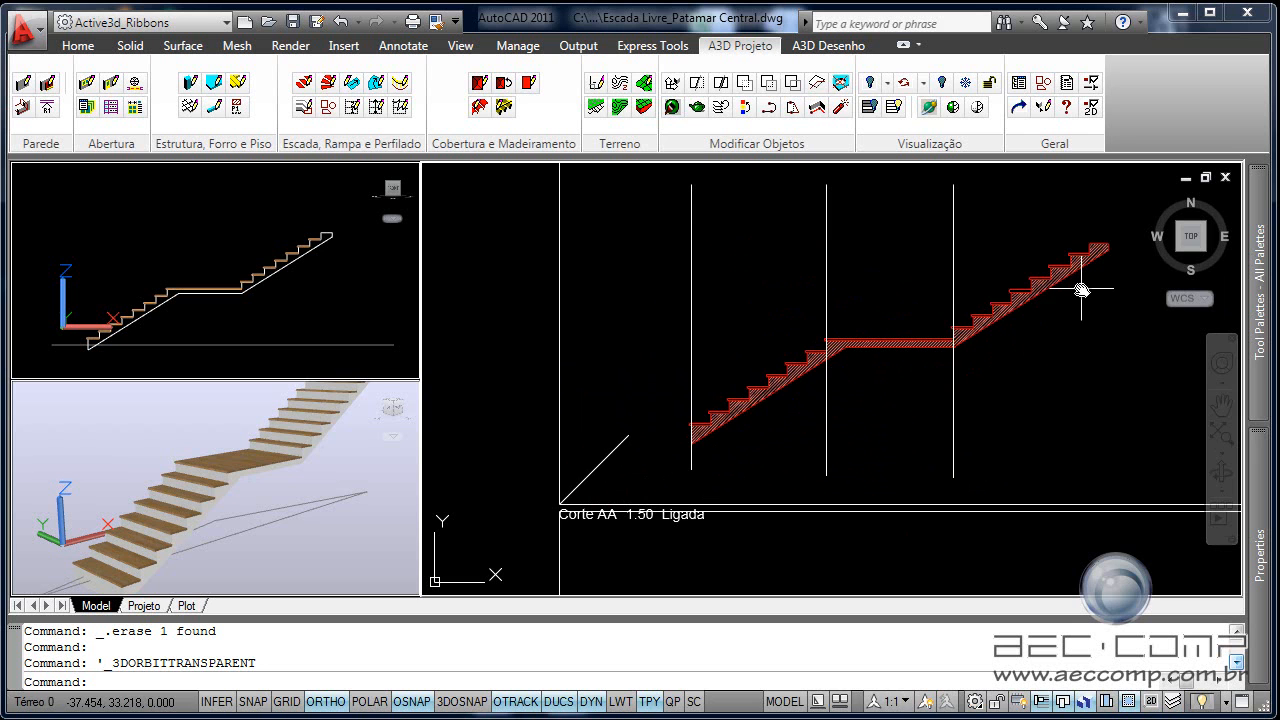
scroll(1035, 292, "down", 5)
middle_click_drag(1023, 464, 843, 243)
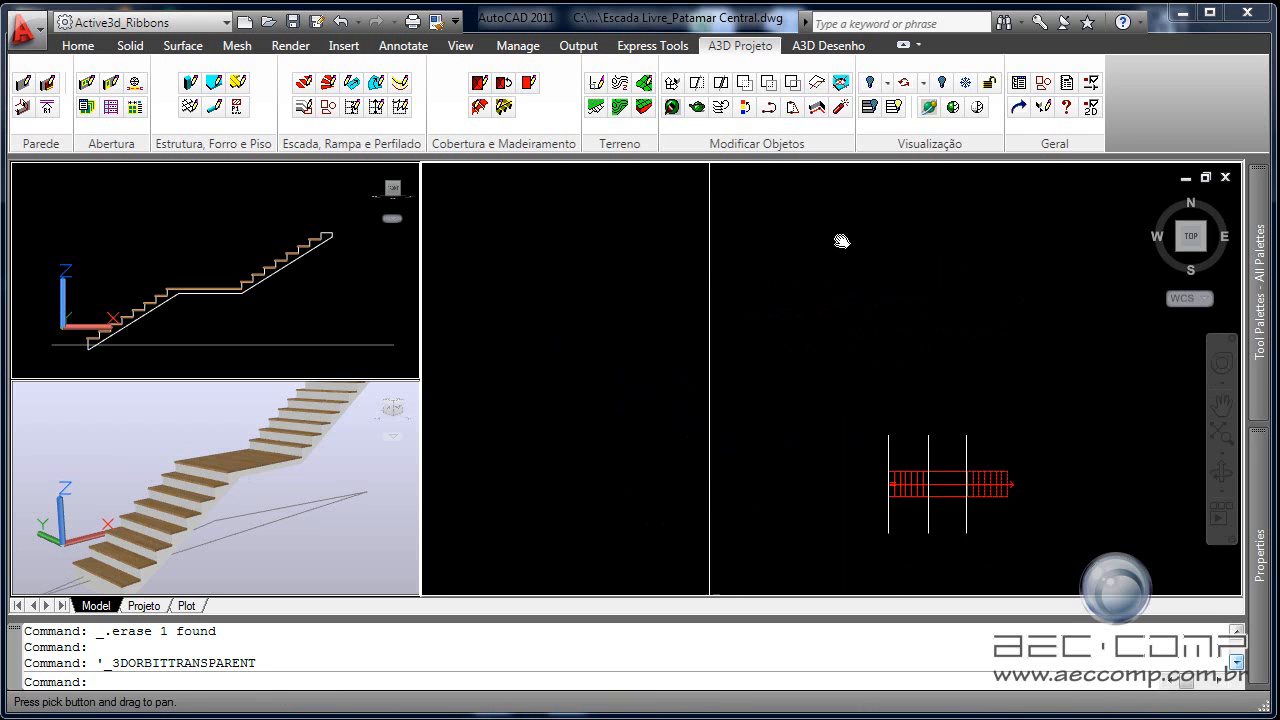
scroll(966, 543, "up", 4)
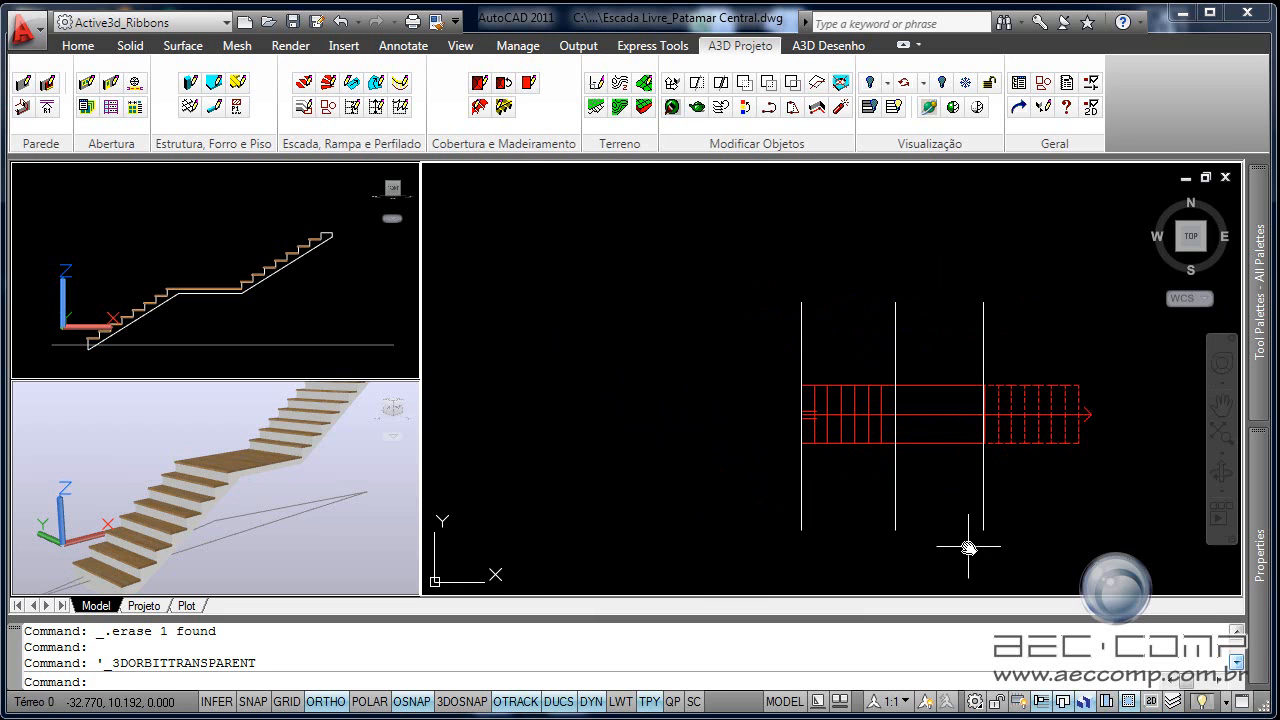
middle_click_drag(968, 547, 920, 463)
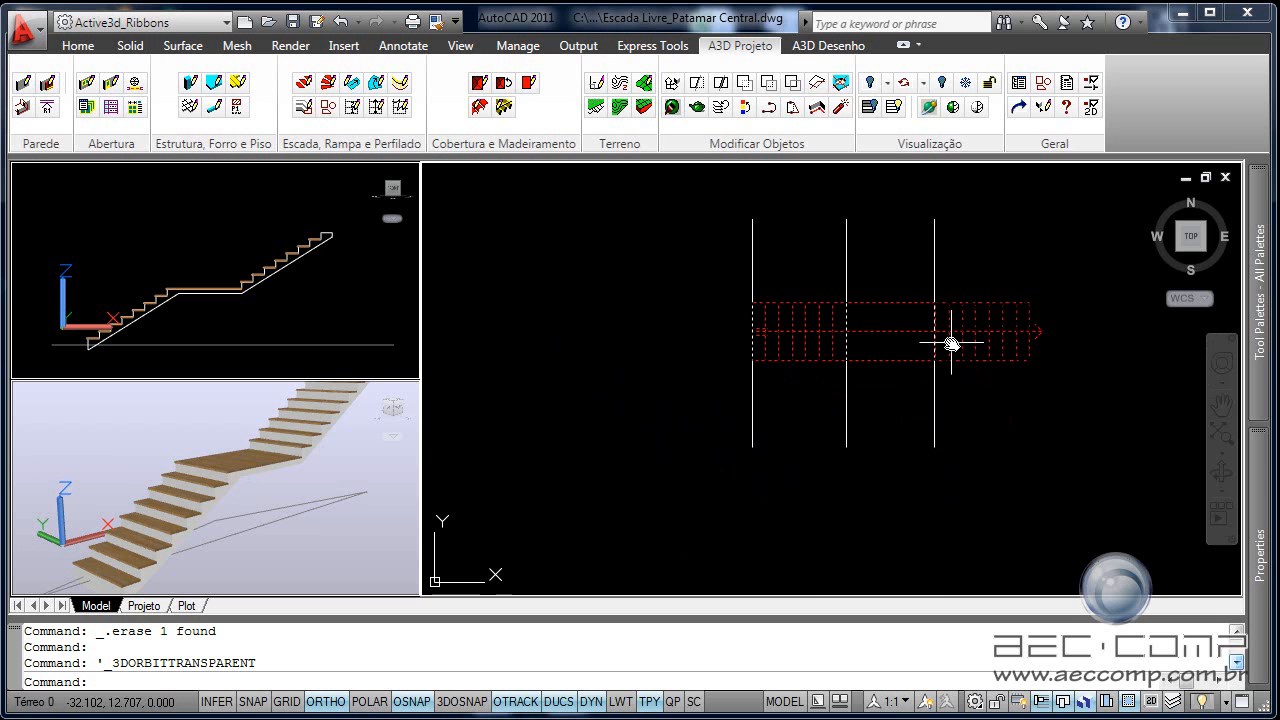
Draw a free-form stair with one straight path segment below the existing stair, starting on the first guide line, with its width on the lower side.
left_click(300, 84)
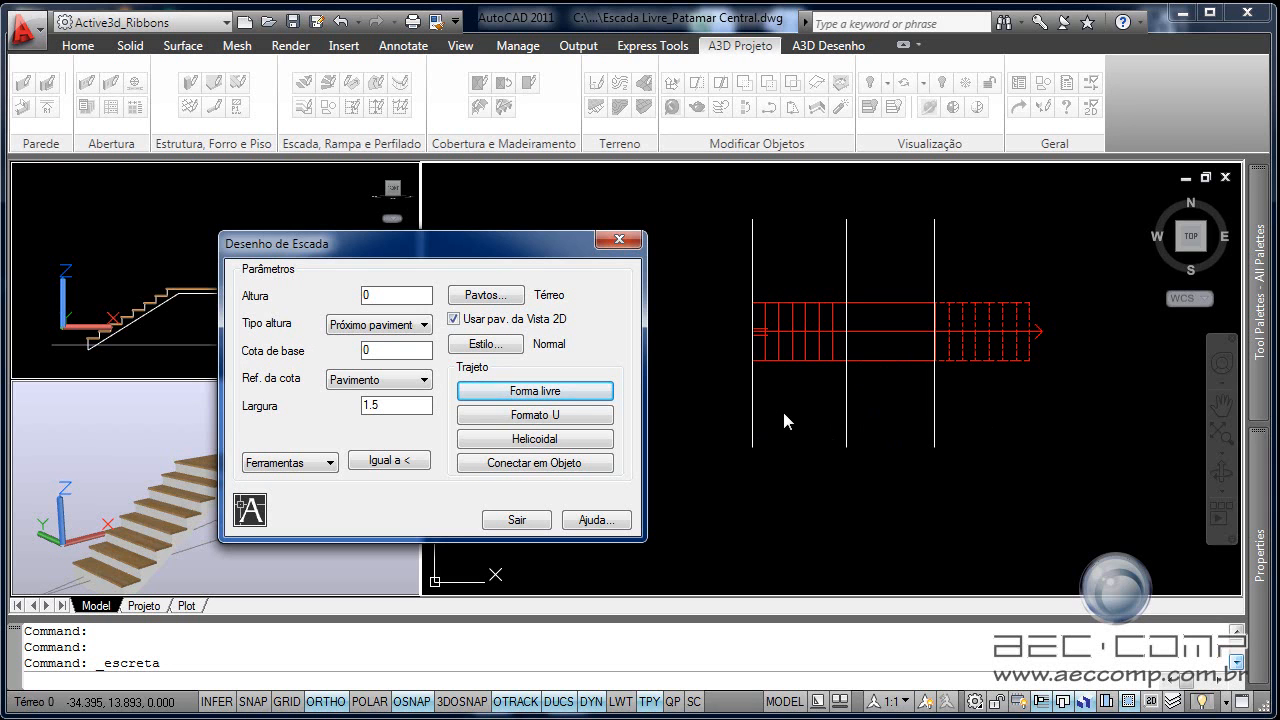
left_click(570, 391)
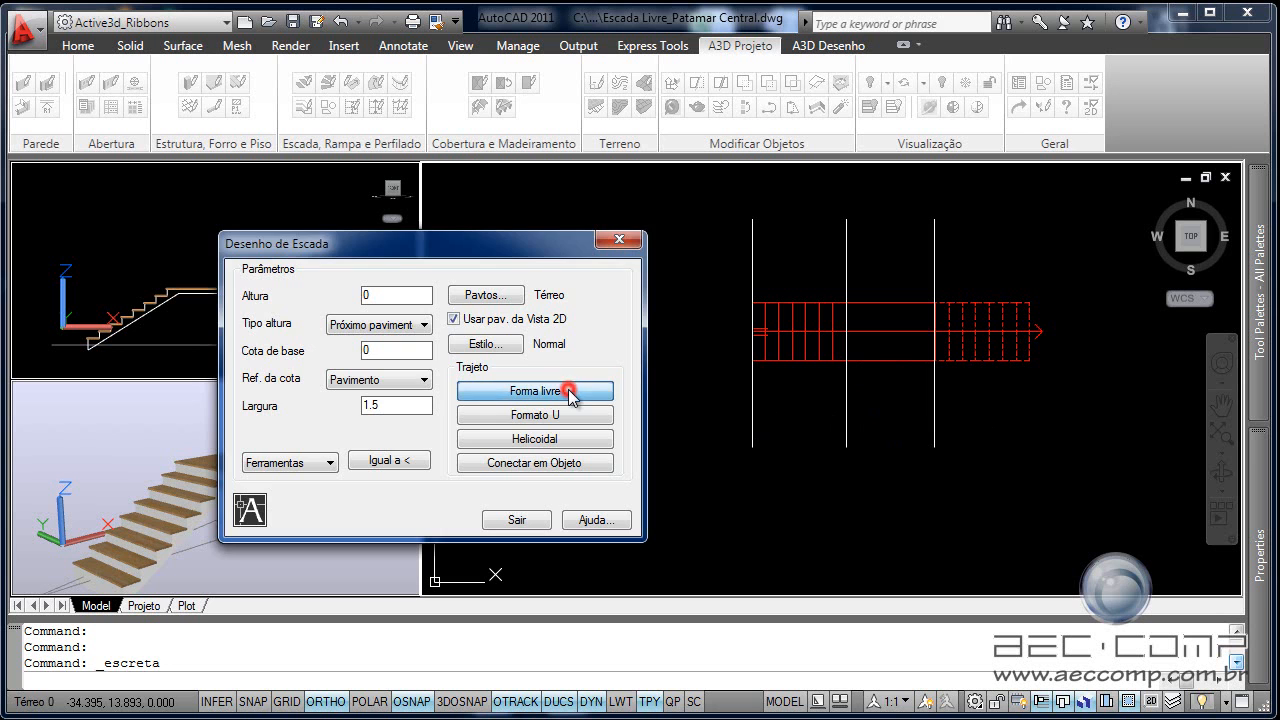
left_click(751, 409)
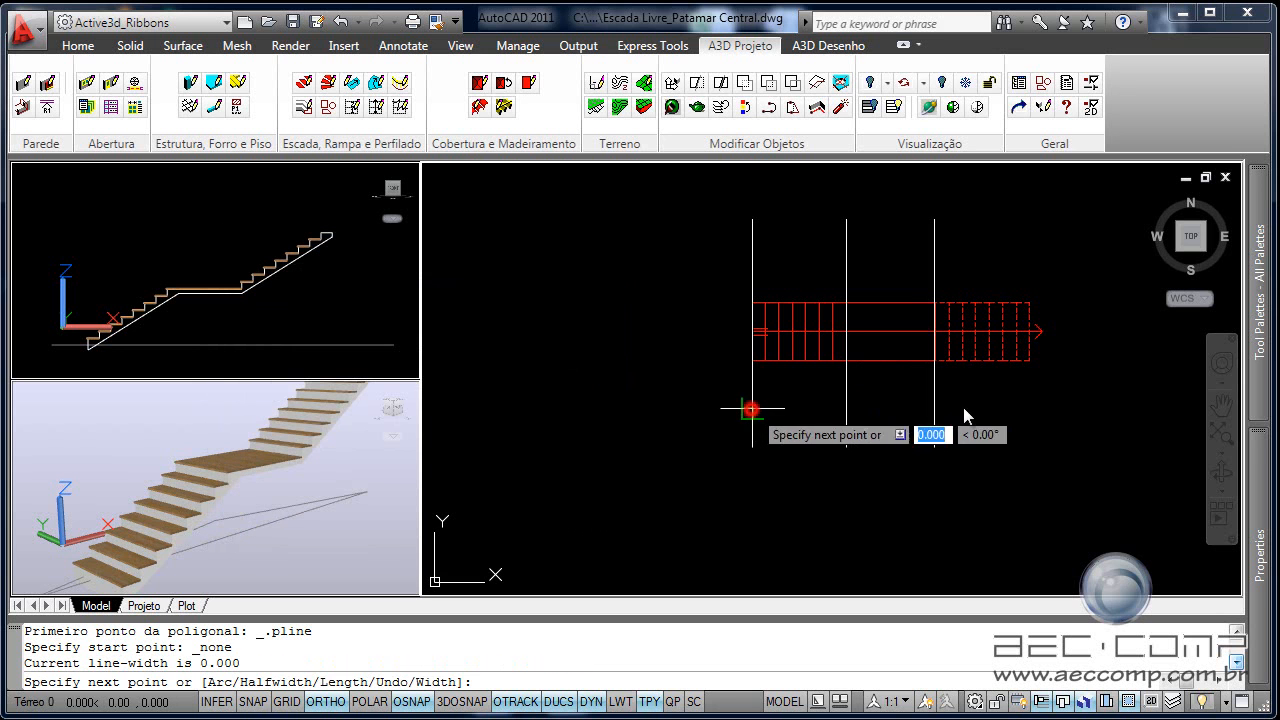
left_click(1030, 408)
key("Return")
left_click(1035, 518)
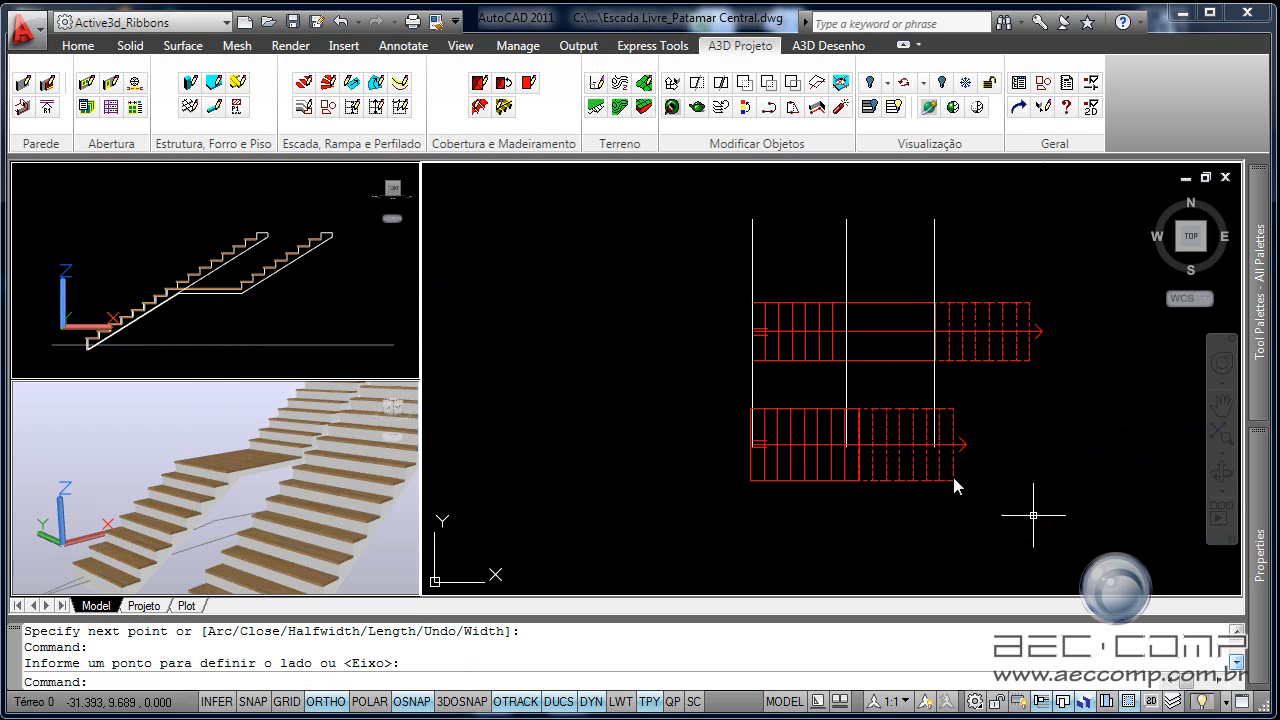
Check which segments (Trecho nº) the new single-segment stair has in its properties.
left_click(903, 466)
left_click(892, 480)
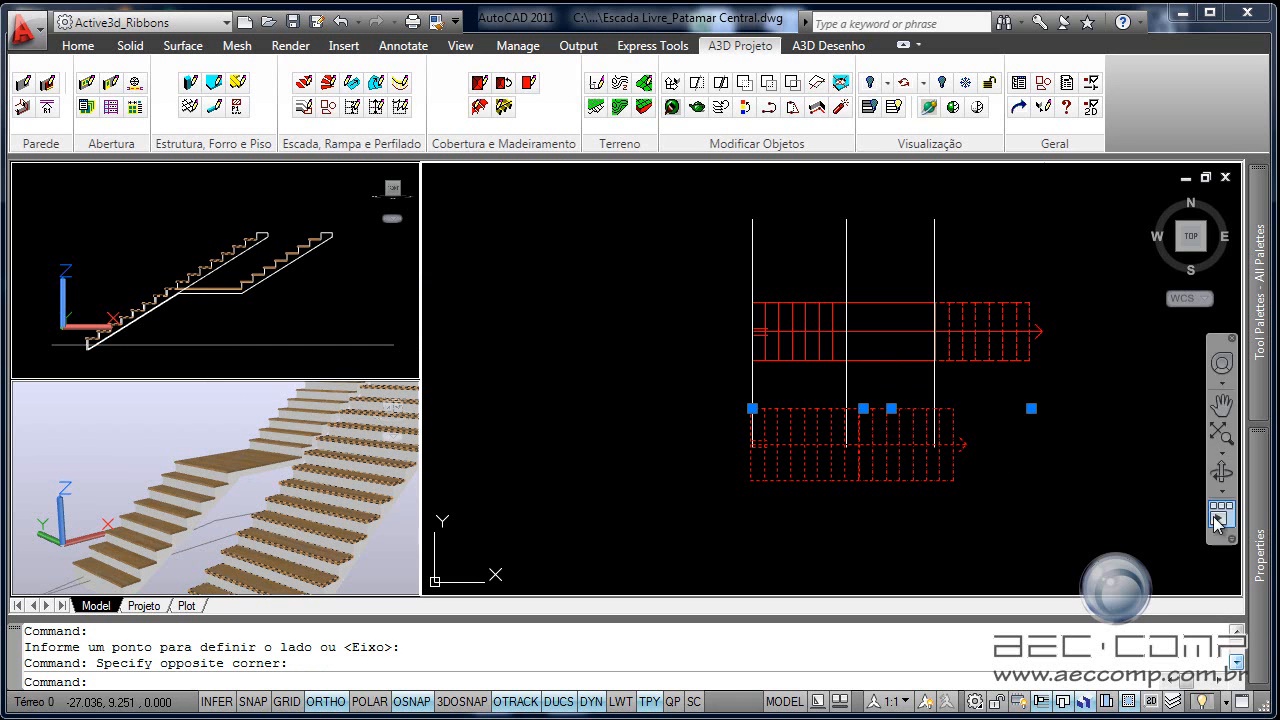
mouse_move(1256, 540)
left_click(966, 443)
left_click(1048, 443)
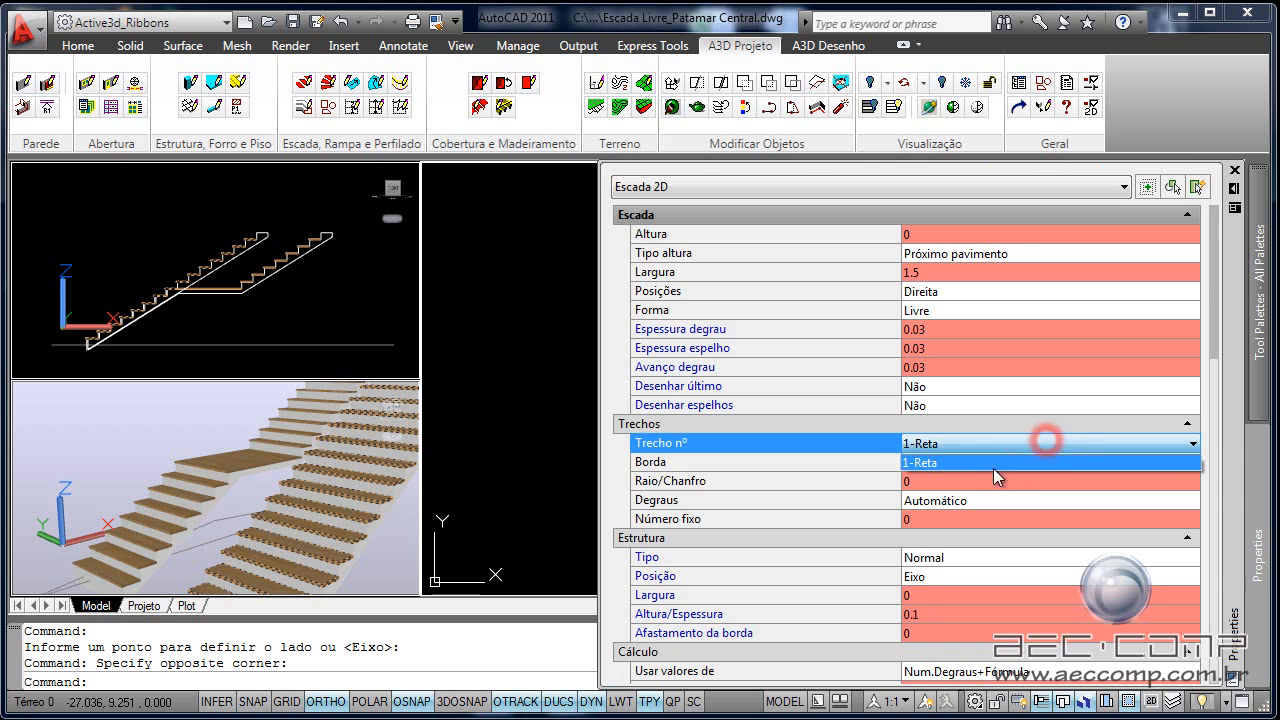
left_click(969, 464)
key("Escape")
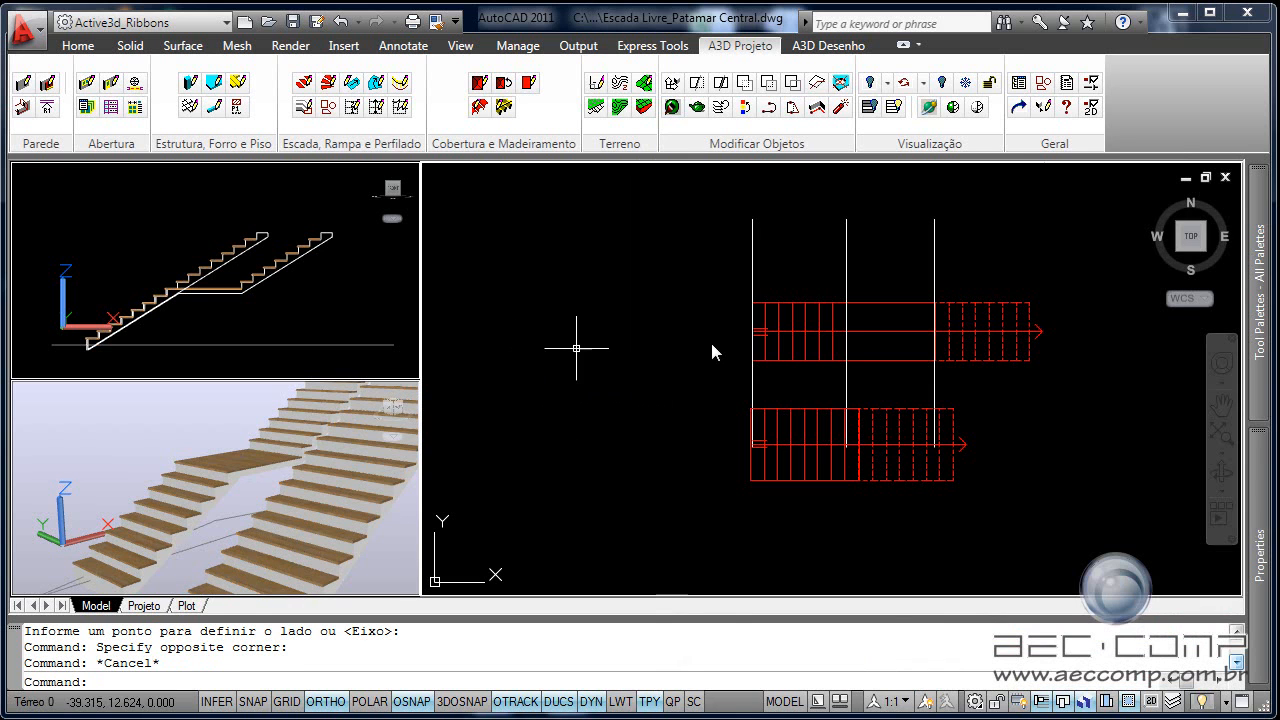
Check which segments (Trecho nº) the original landing stair has in its properties.
middle_click_drag(712, 351, 702, 410)
left_click(758, 410)
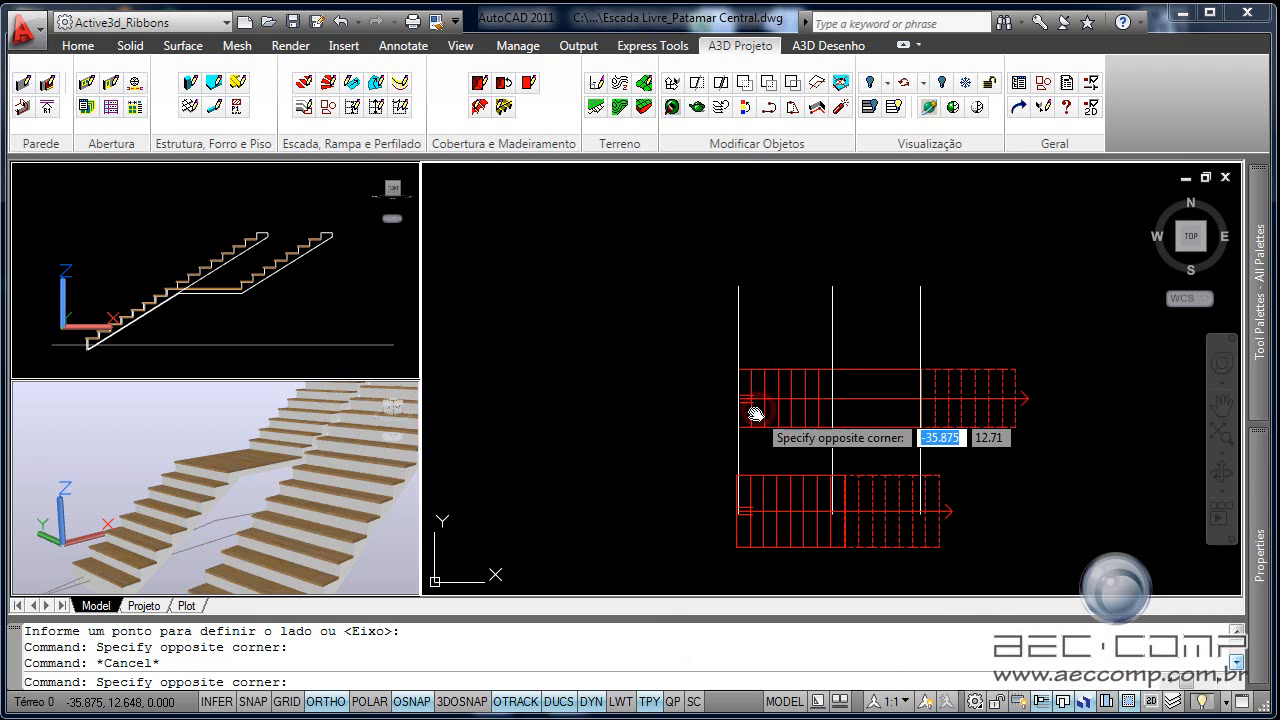
left_click(758, 410)
left_click(757, 409)
left_click(755, 415)
left_click(752, 425)
left_click(750, 428)
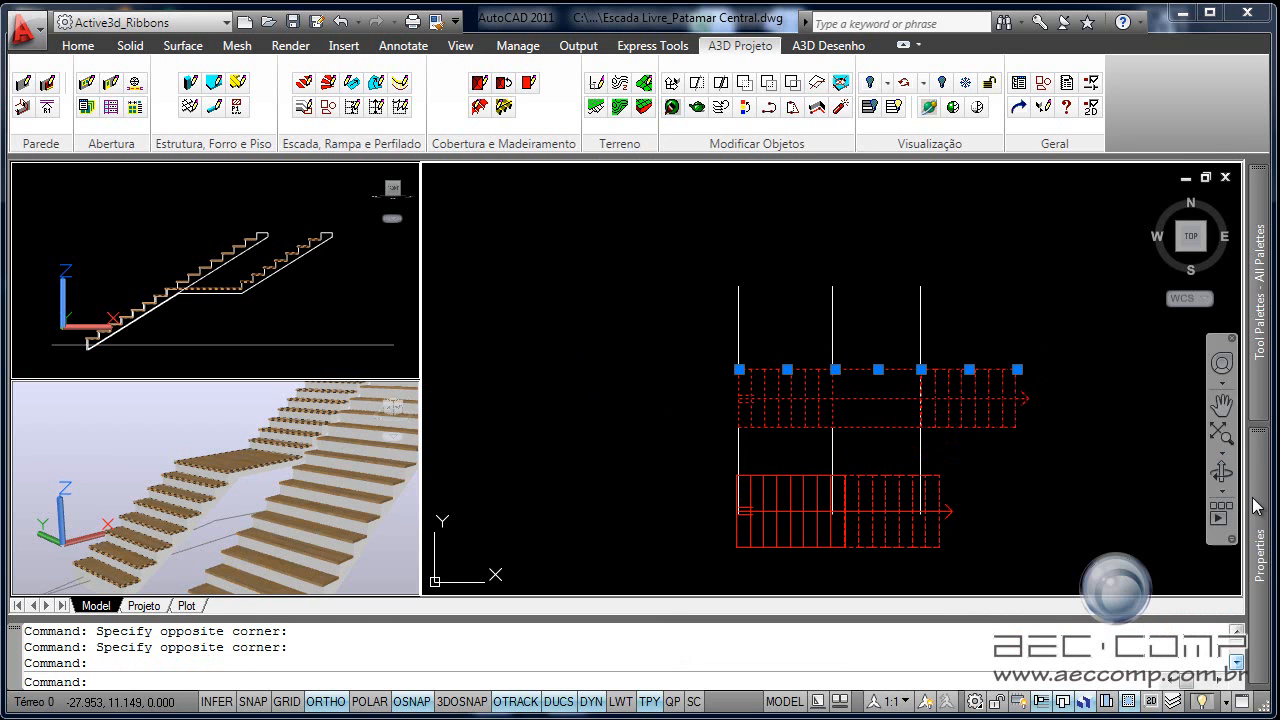
mouse_move(1257, 507)
left_click(1005, 449)
left_click(1001, 446)
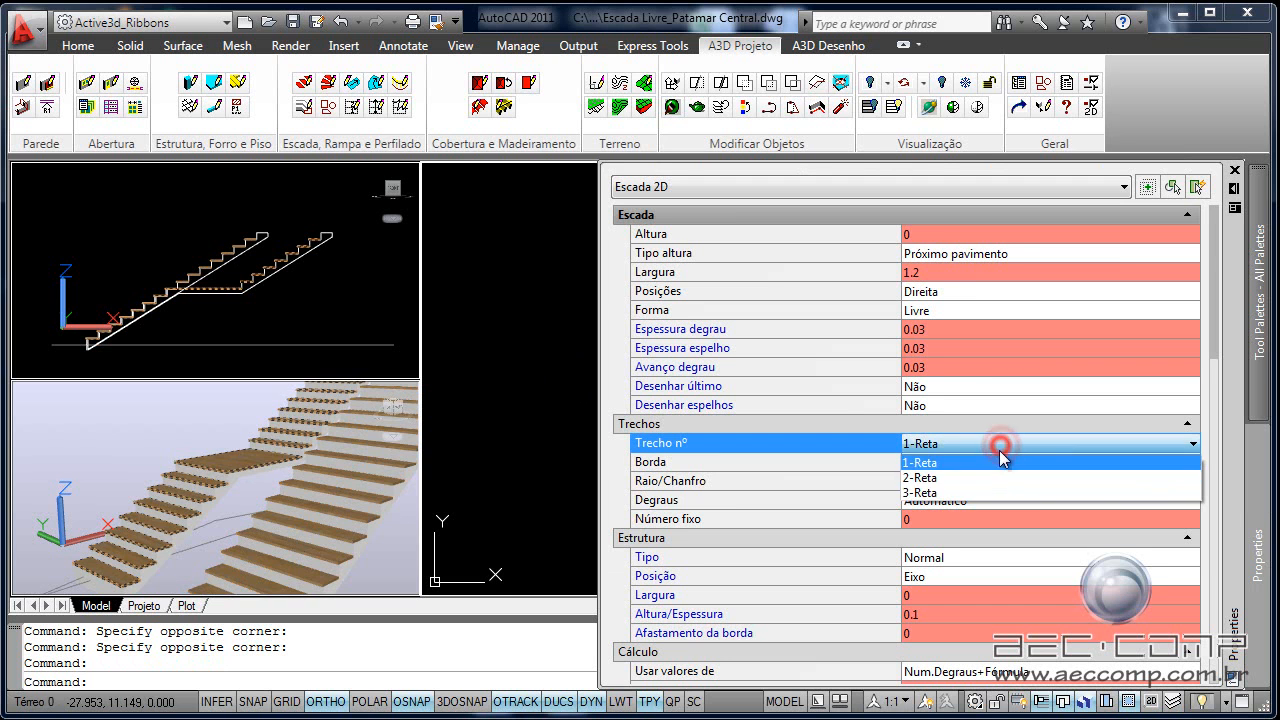
key("Escape")
key("Escape")
key("Escape")
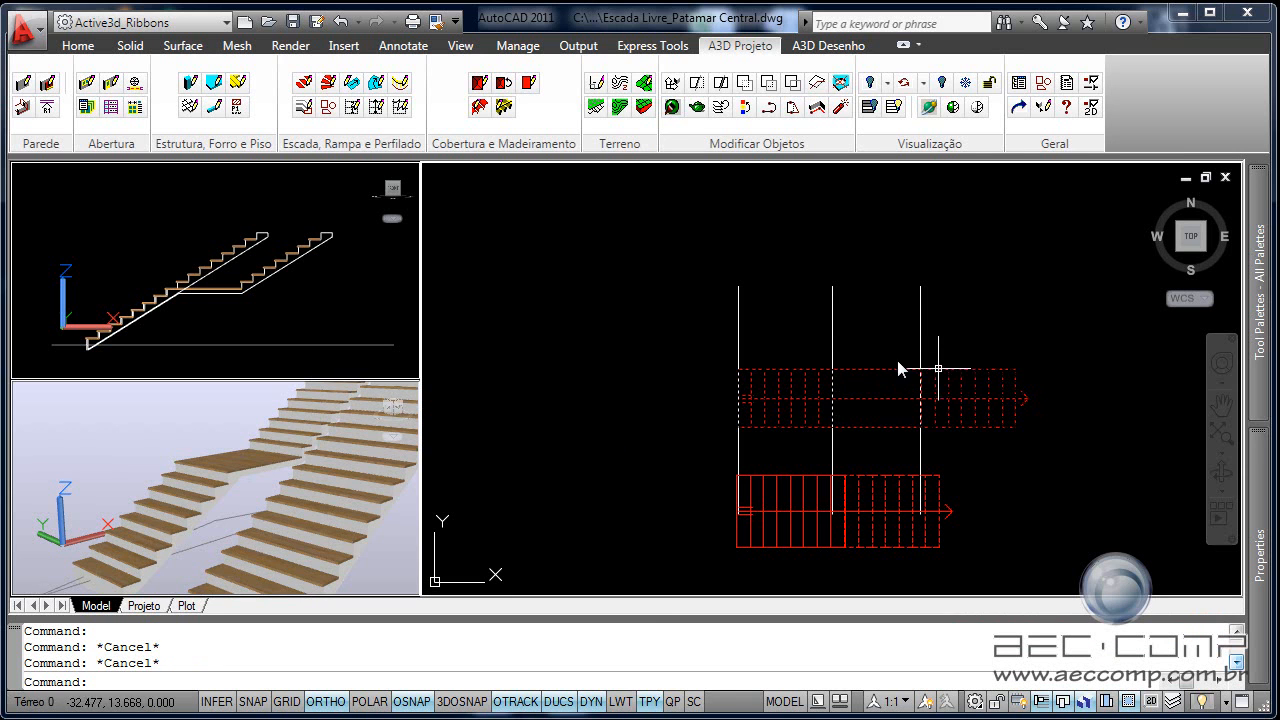
Draw a free-form stair above the original with path segments of 2, 1.8 and a third reaching the original's end, with its width on the upper side.
middle_click_drag(877, 340, 857, 390)
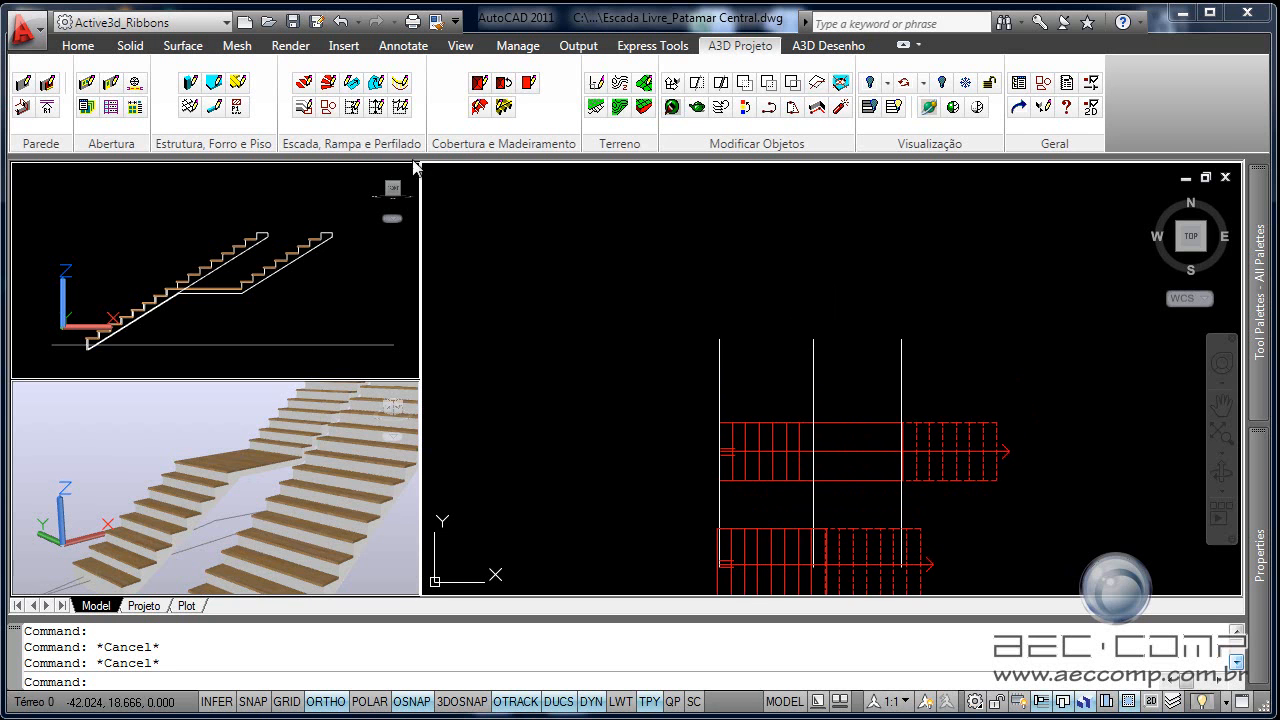
left_click(303, 82)
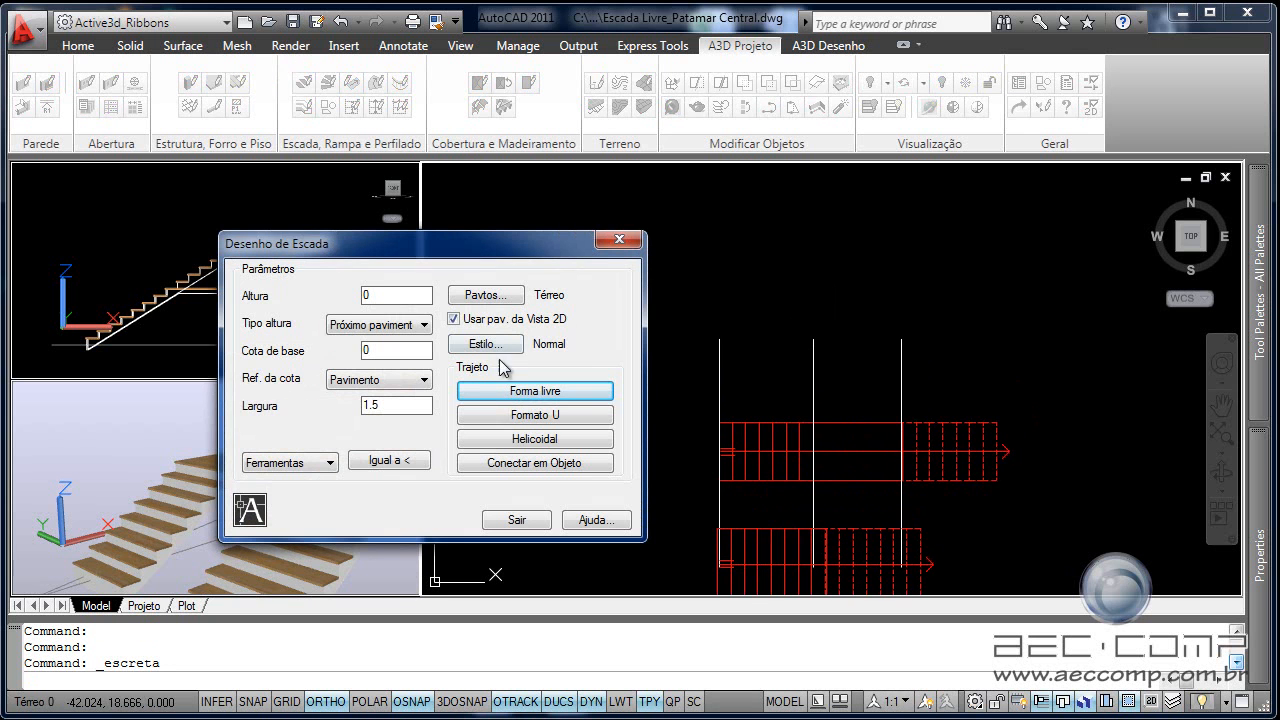
left_click(510, 395)
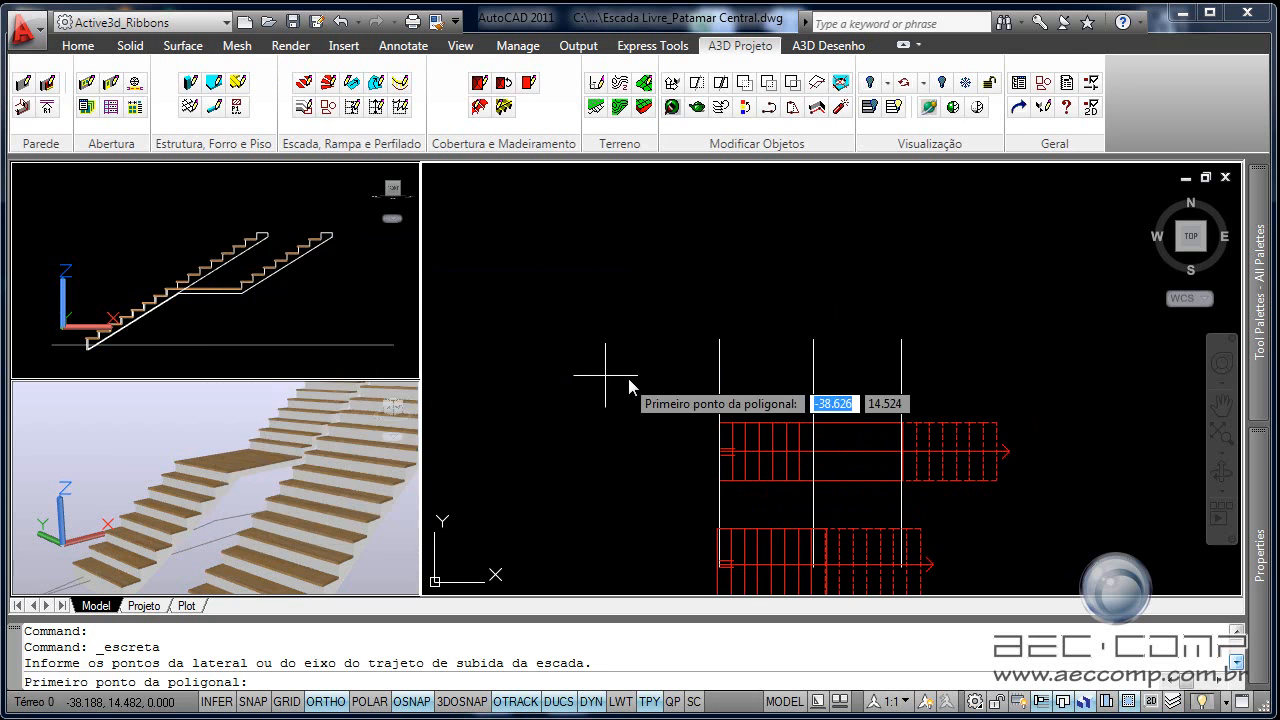
left_click(719, 374)
type("2")
key("Return")
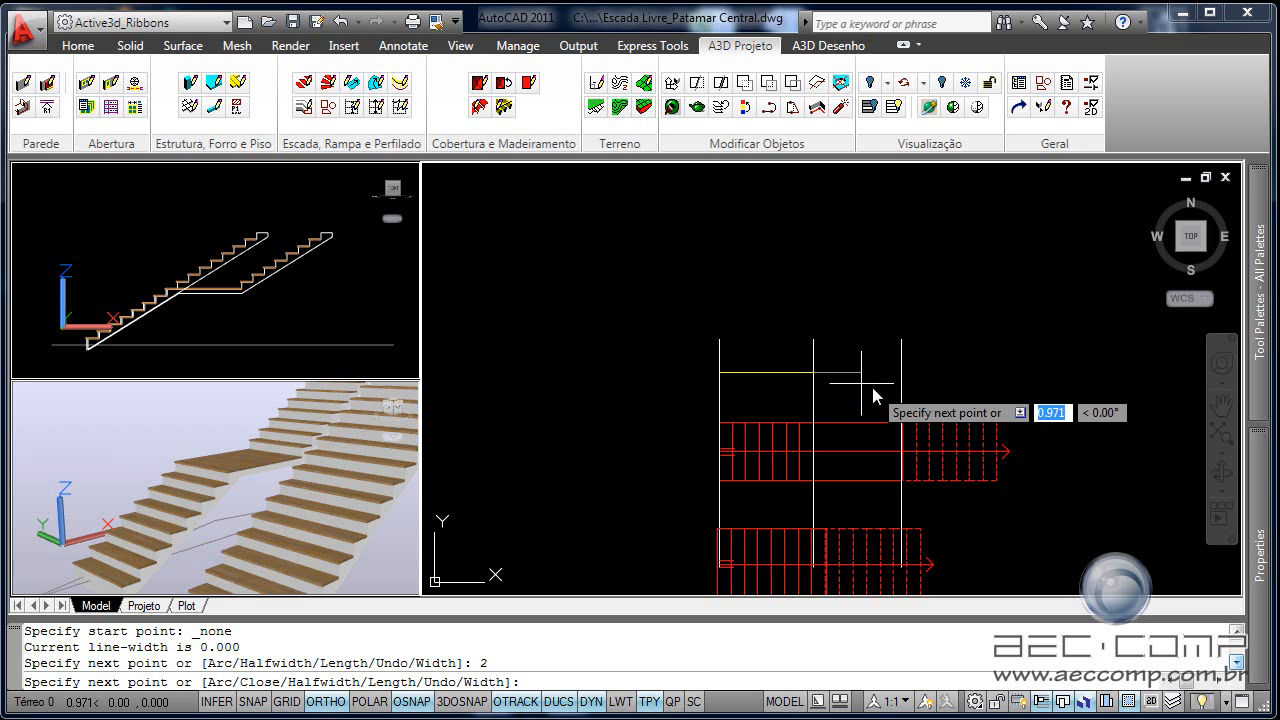
type("1.8")
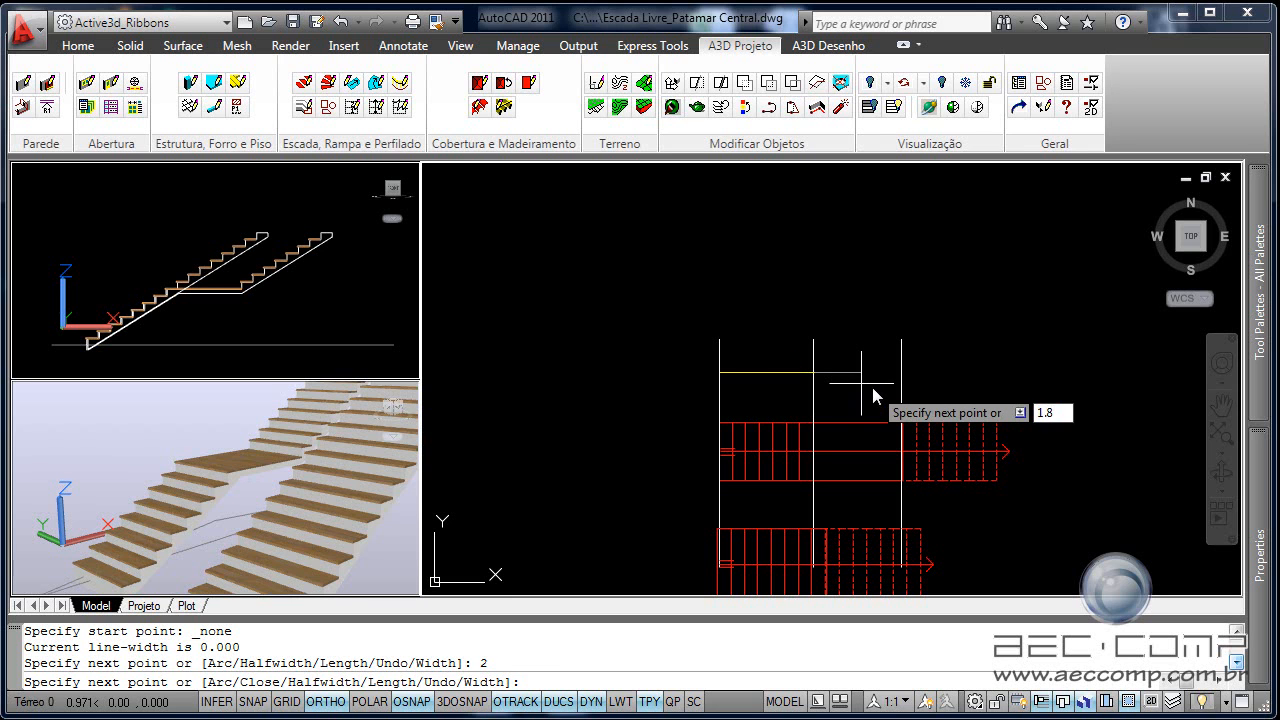
key("Return")
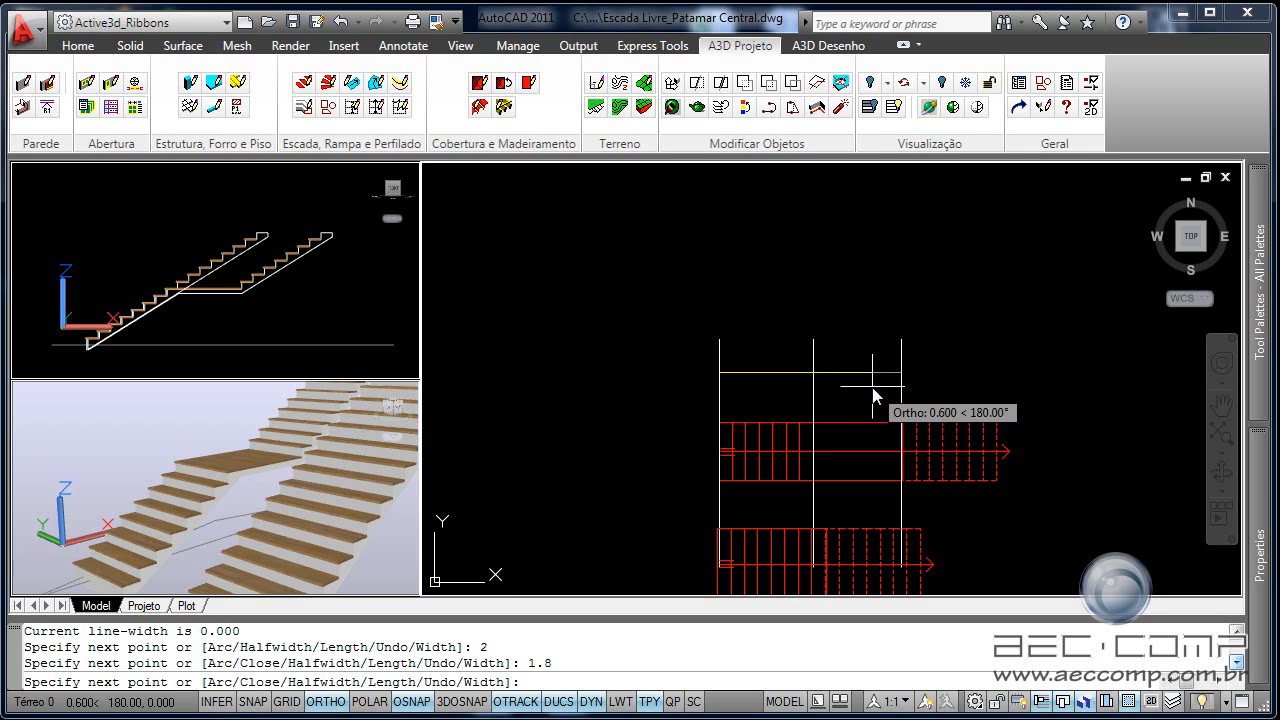
left_click(993, 381)
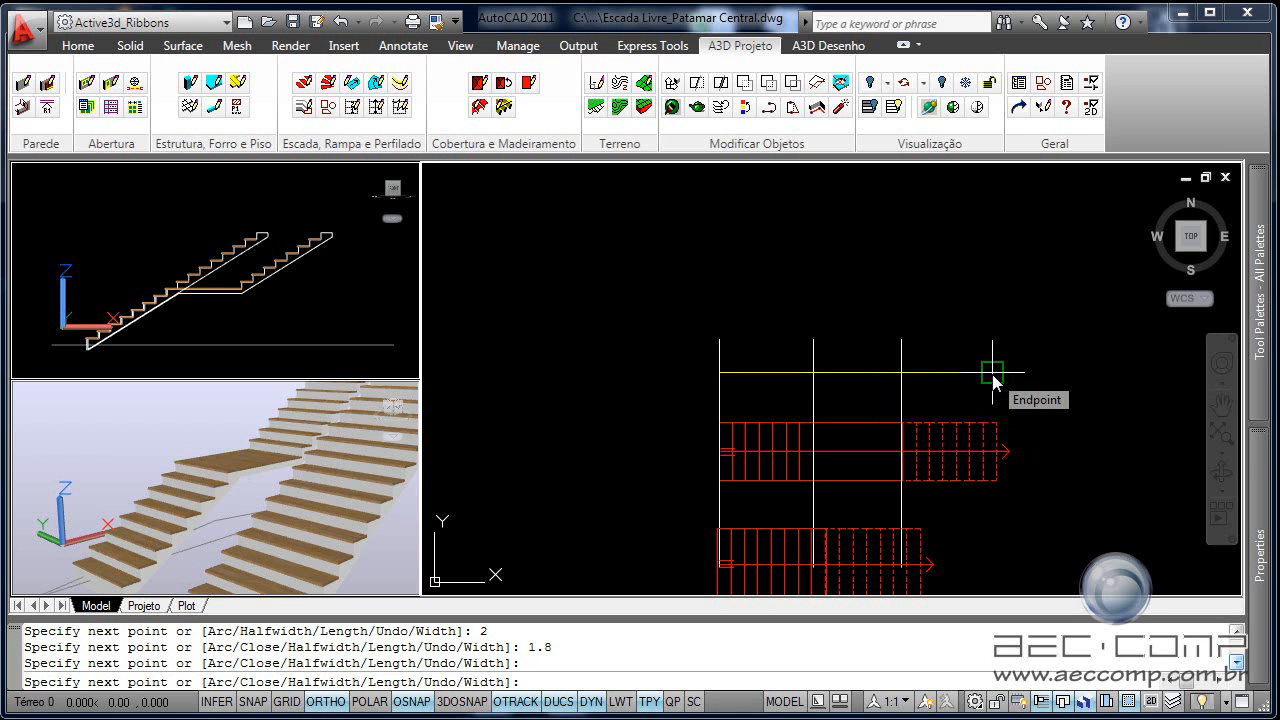
key("Return")
left_click(986, 320)
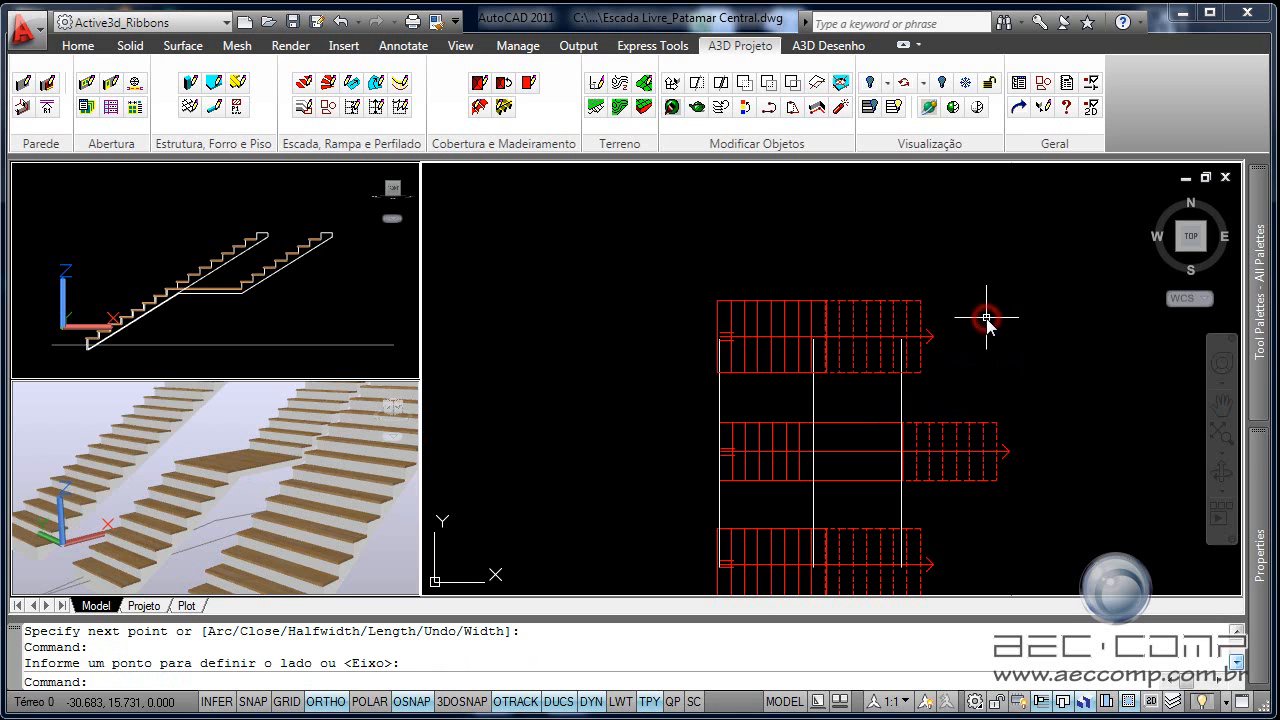
key("Return")
key("Escape")
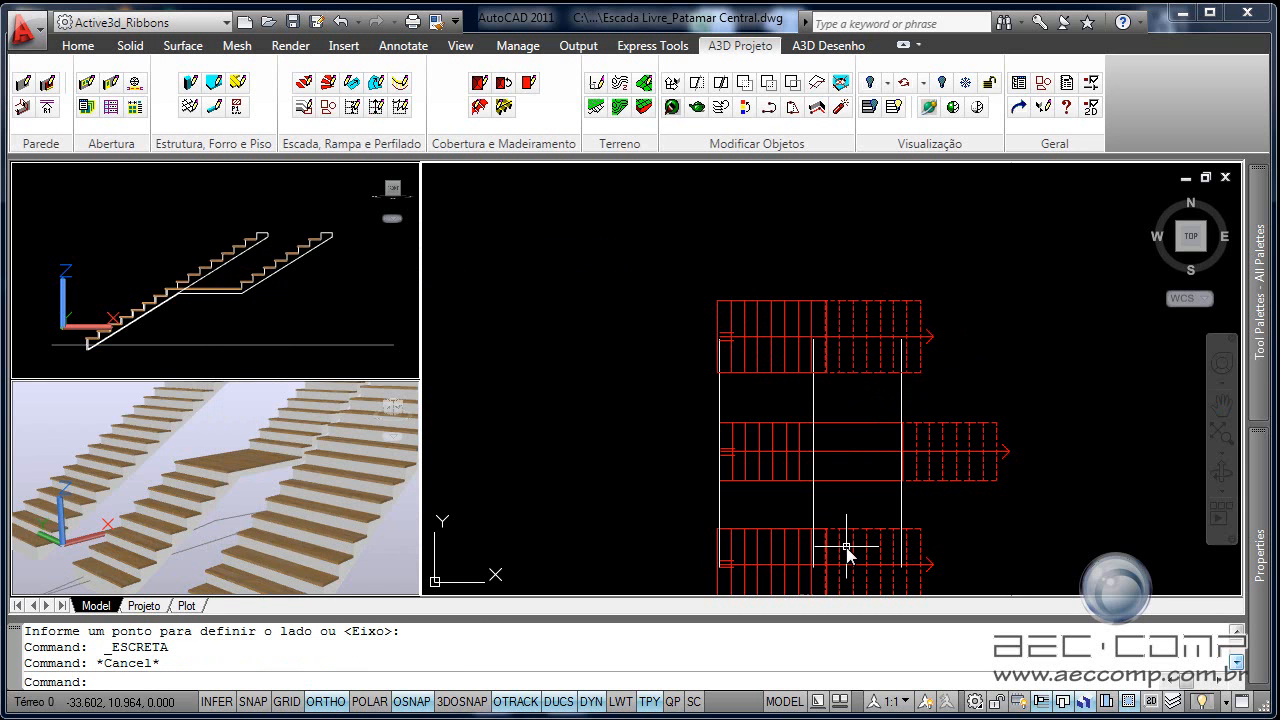
Turn segment 2-Reta of the upper three-segment stair into a flat landing by changing its Degraus option from Automático.
left_click(766, 373)
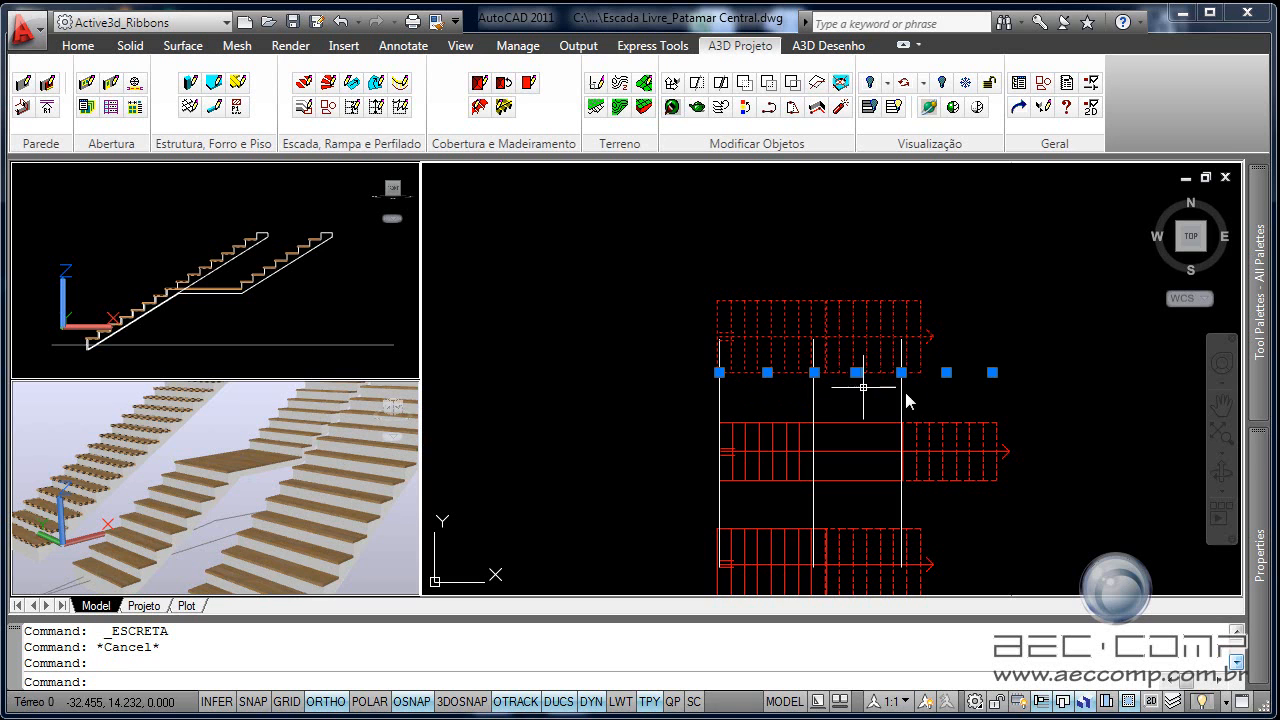
middle_click_drag(965, 400, 834, 379)
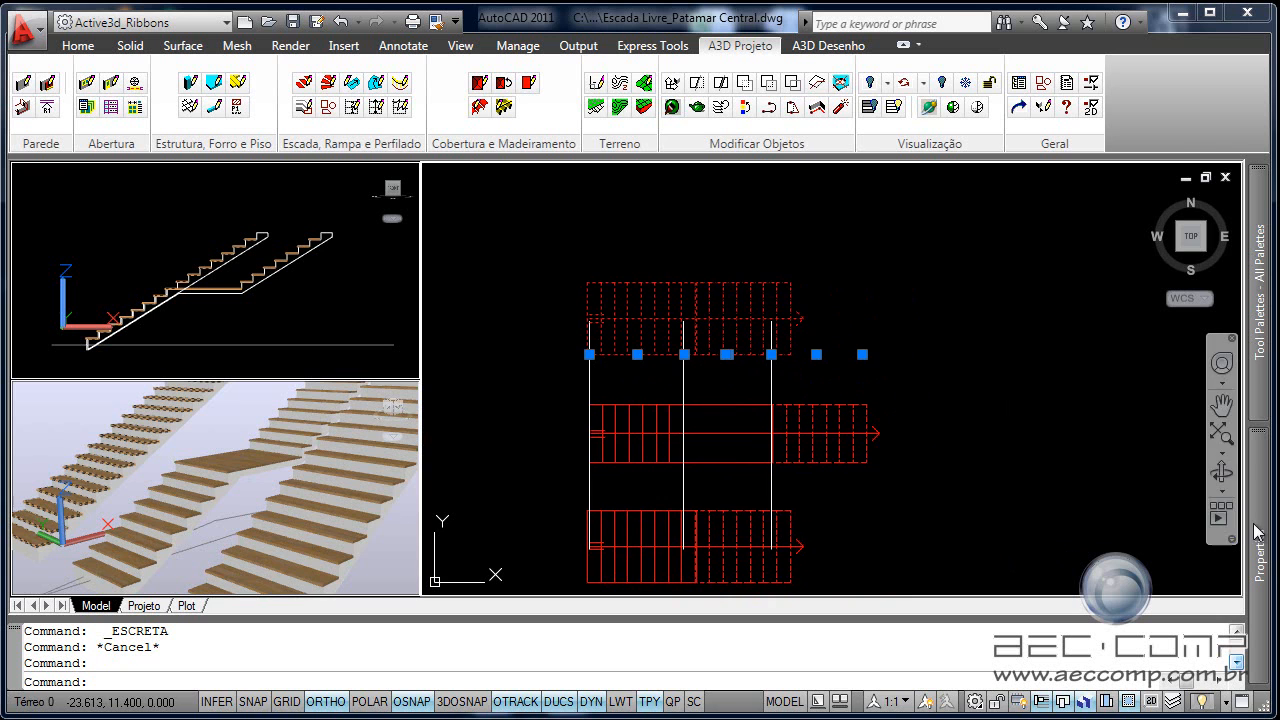
mouse_move(1260, 533)
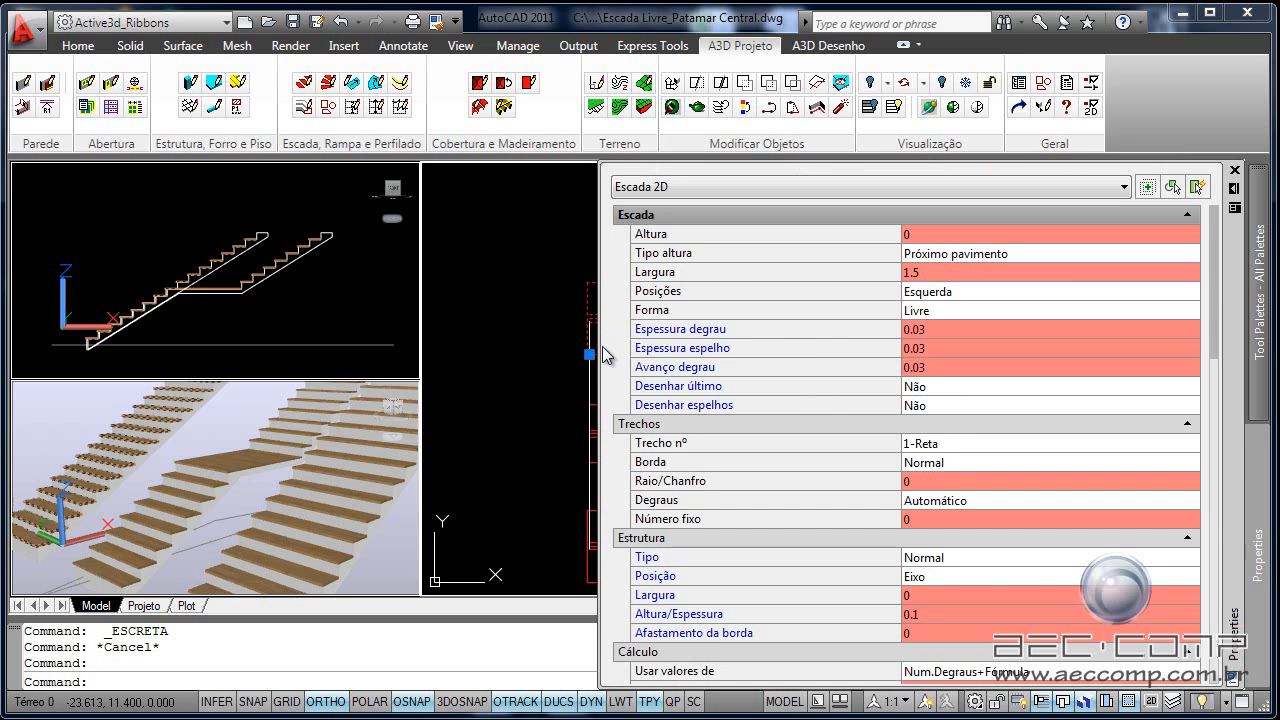
left_click_drag(598, 394, 768, 395)
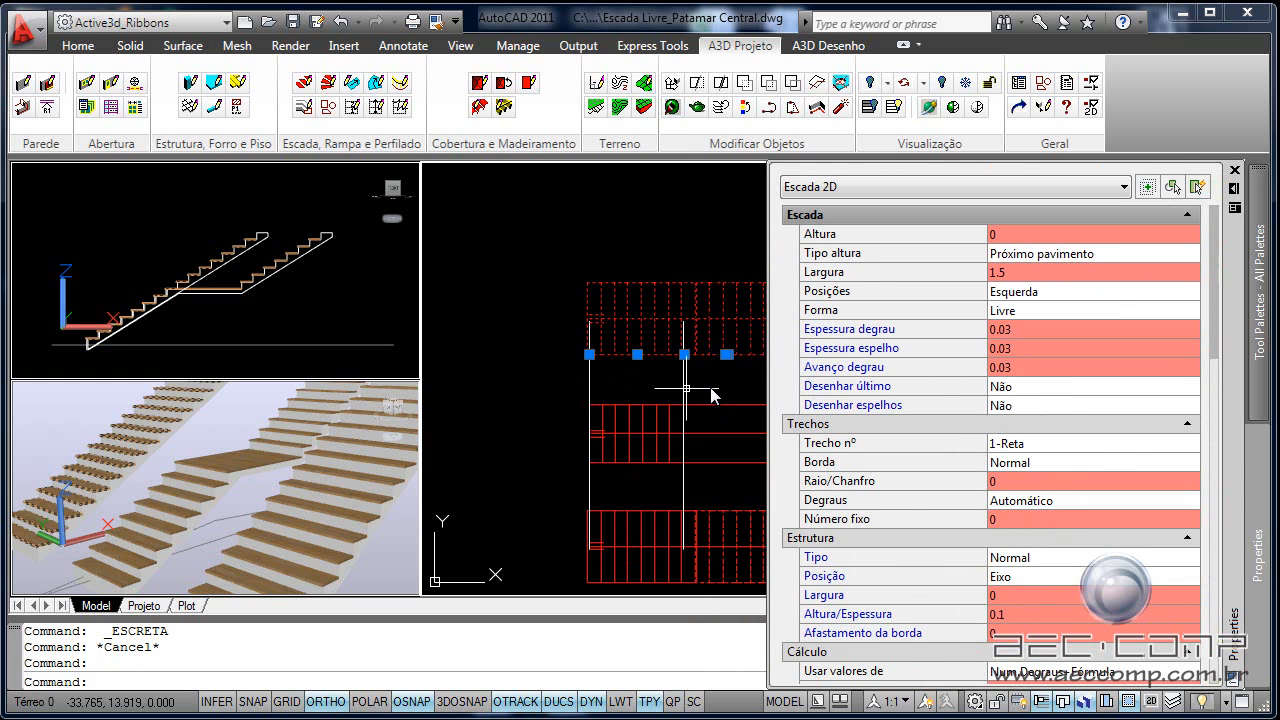
middle_click_drag(730, 384, 640, 377)
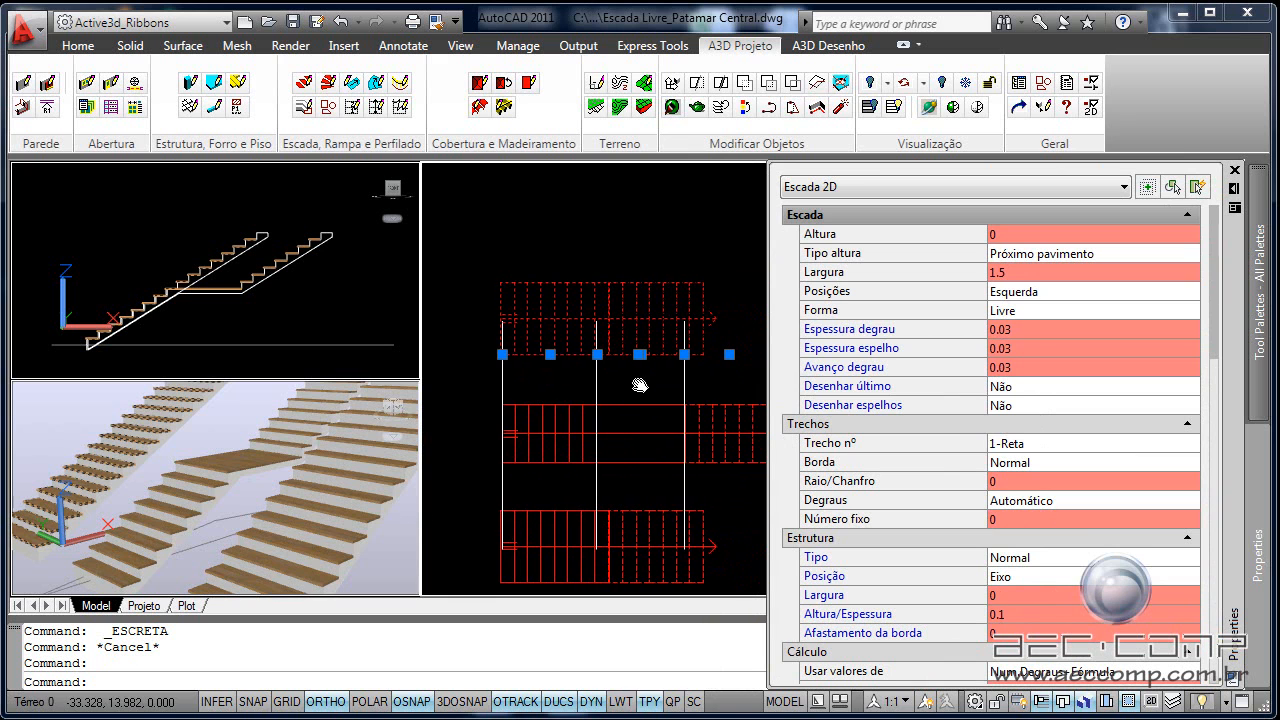
left_click(1040, 443)
left_click(1043, 477)
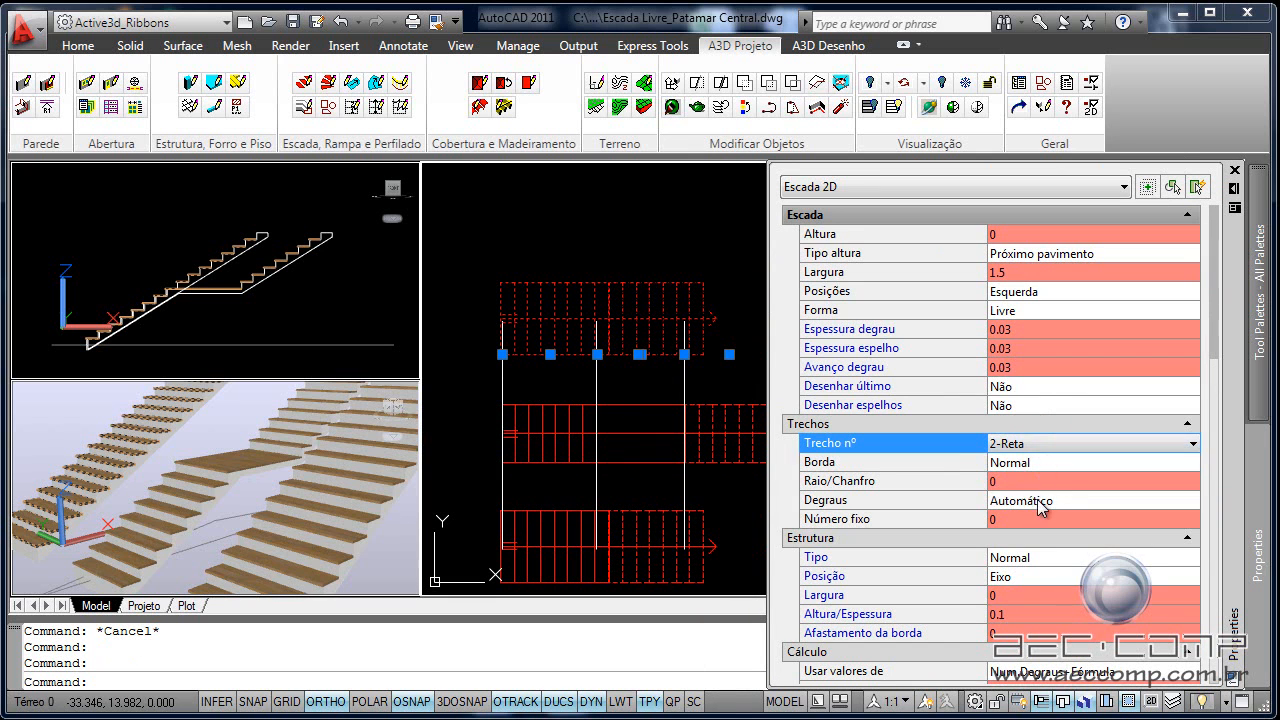
left_click(1040, 502)
left_click(1040, 519)
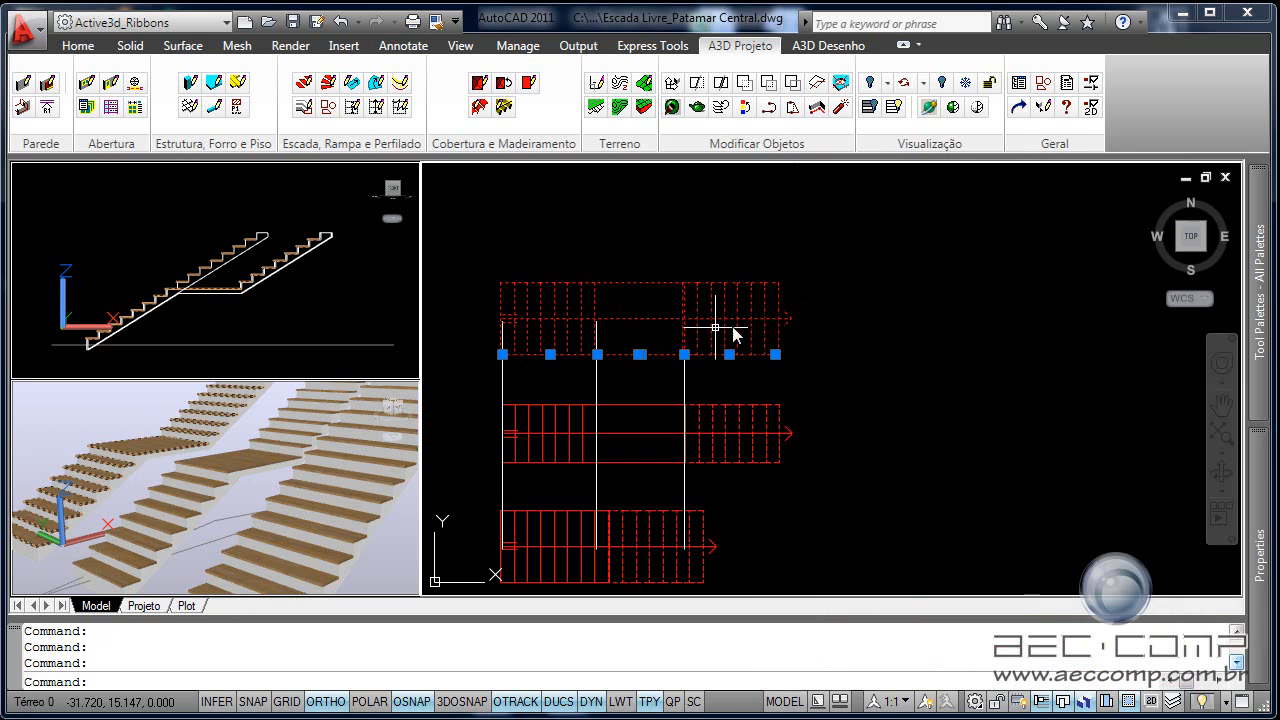
key("Escape")
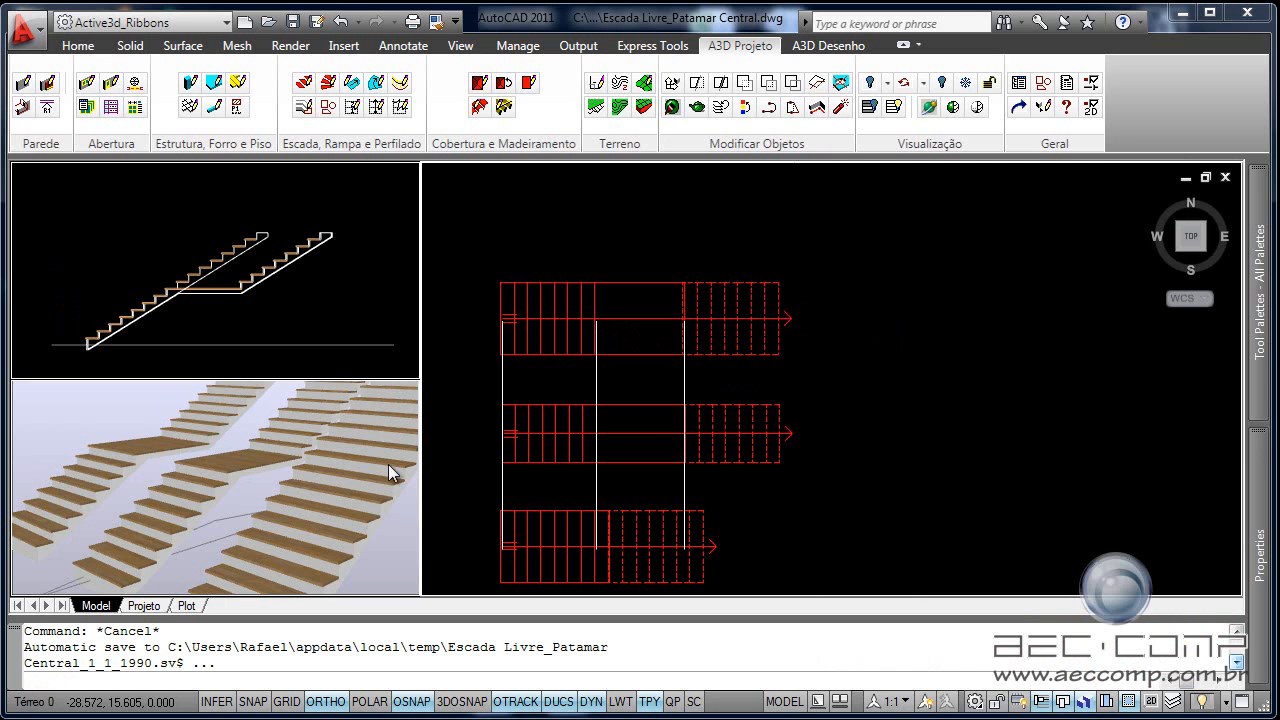
Examine the new stair and its central landing in the 3D view from a lower orbit angle.
left_click(229, 458)
key("Escape")
middle_click_drag(271, 471, 243, 484, "shift")
left_click(137, 438)
left_click(248, 492)
left_click(776, 369)
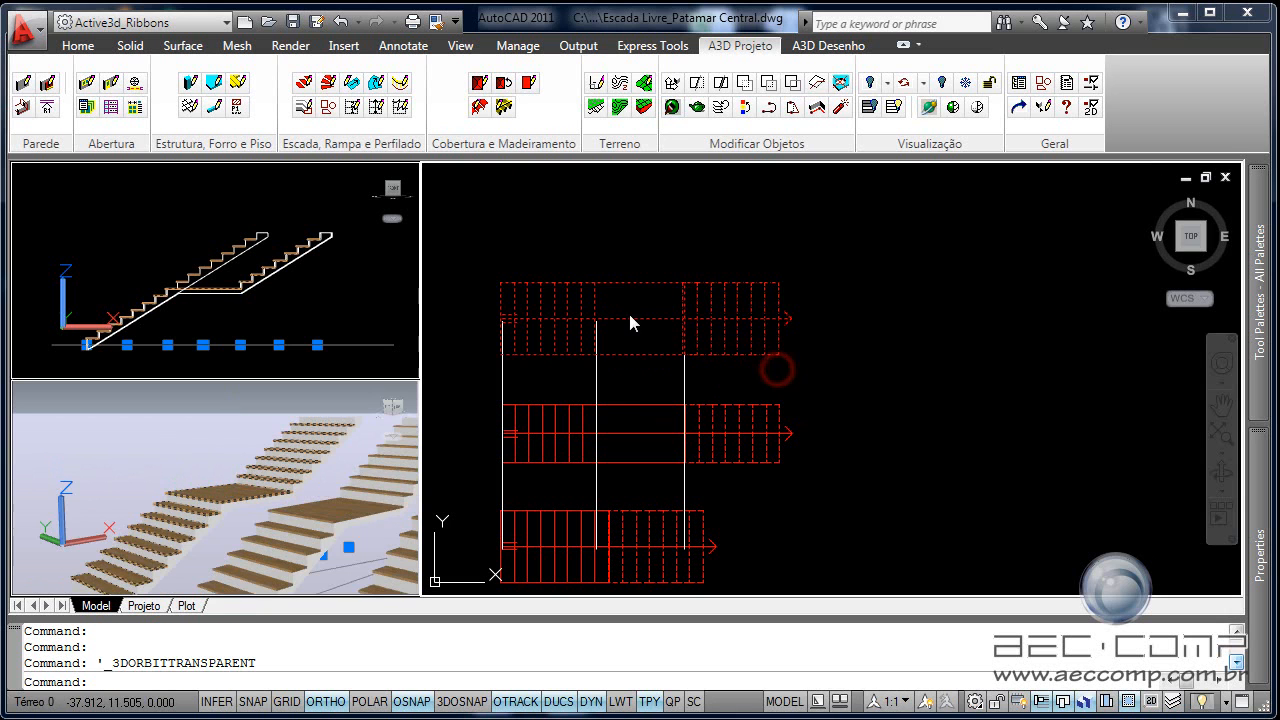
key("Escape")
left_click(830, 372)
key("Escape")
key("Escape")
Select the single-segment stair below the original in the plan.
left_click(688, 540)
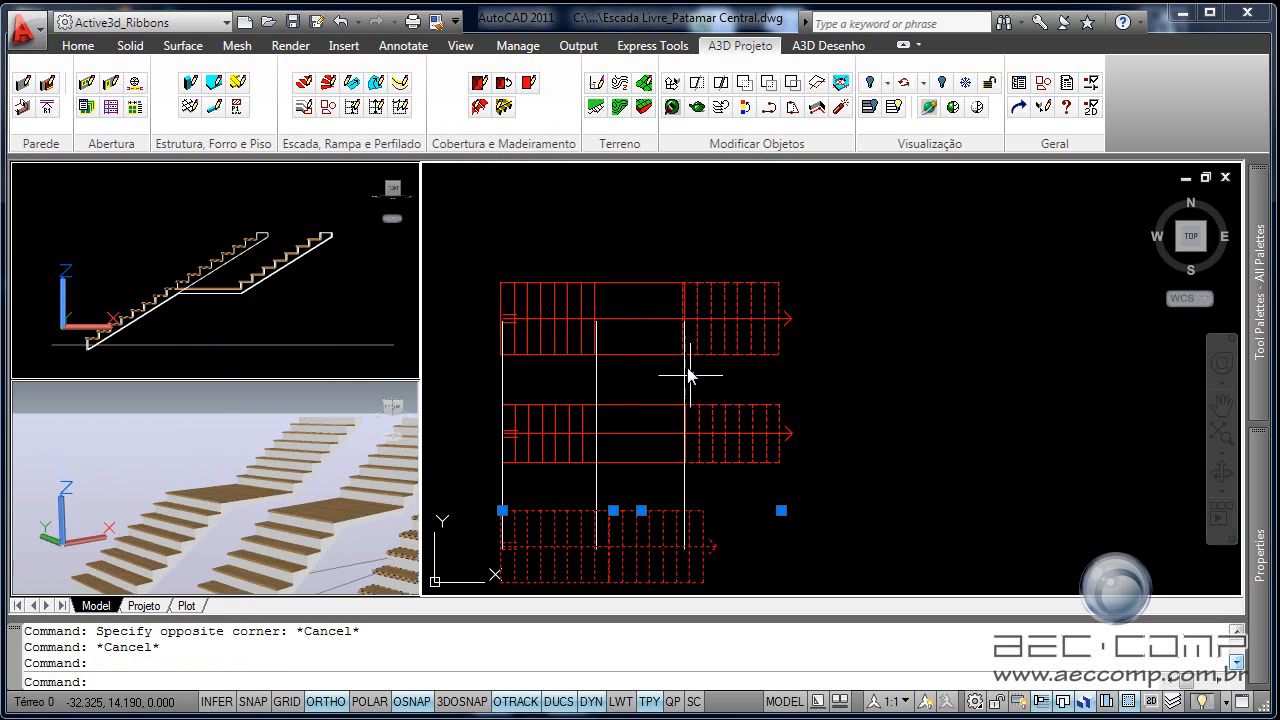